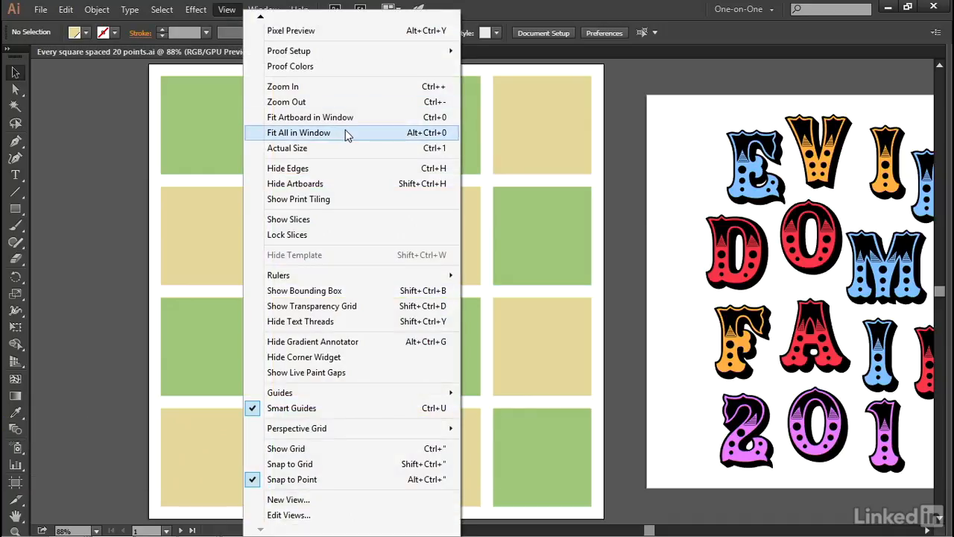
# - Fit all artboards in the window
pyautogui.click(346, 133)
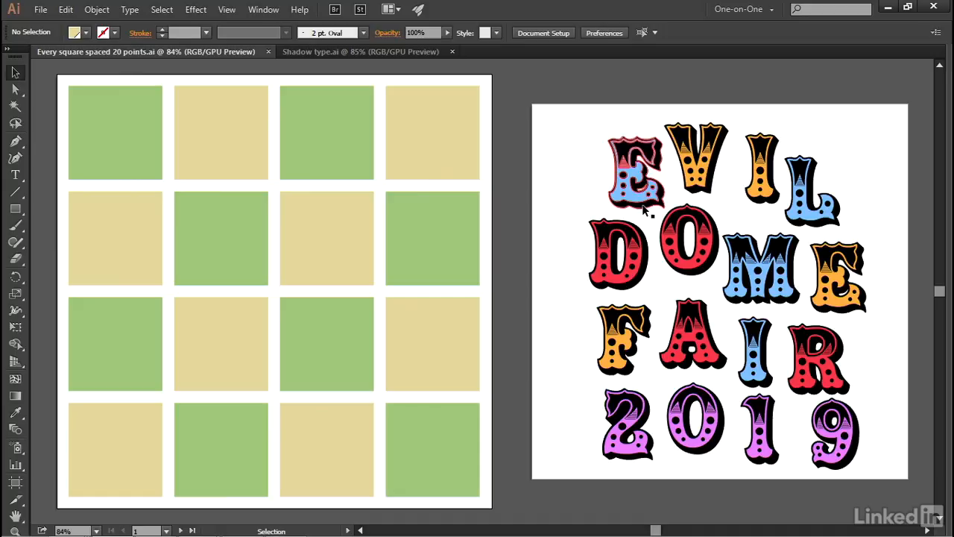
# - Try to move the black part of the first letter E and the letter V, and undo both moves
pyautogui.moveTo(643, 209); pyautogui.dragTo(587, 195)
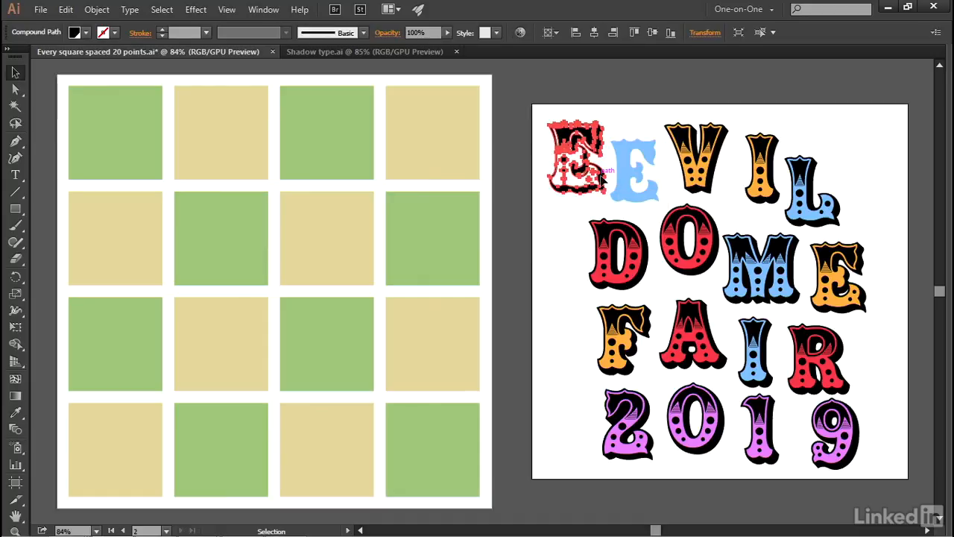
pyautogui.click(649, 197)
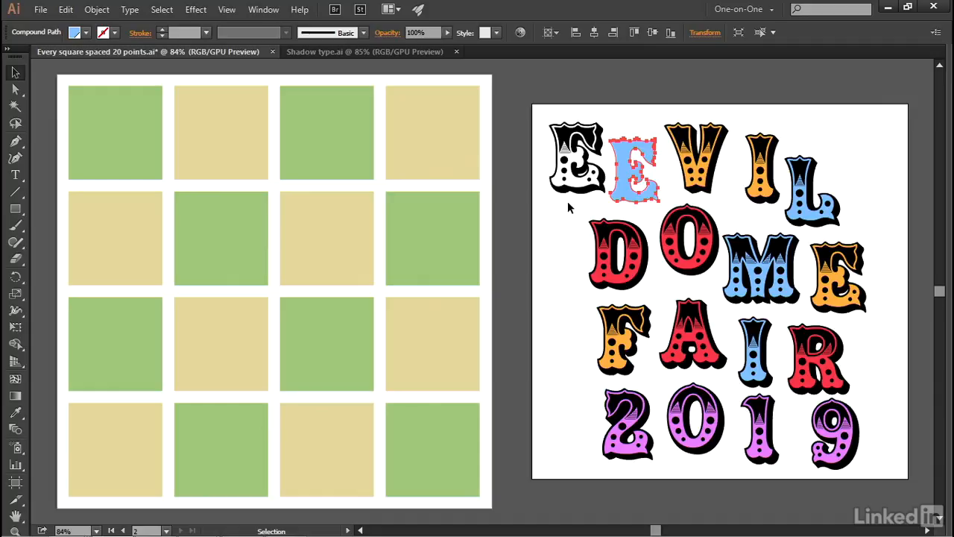
pyautogui.moveTo(708, 184); pyautogui.dragTo(713, 173)
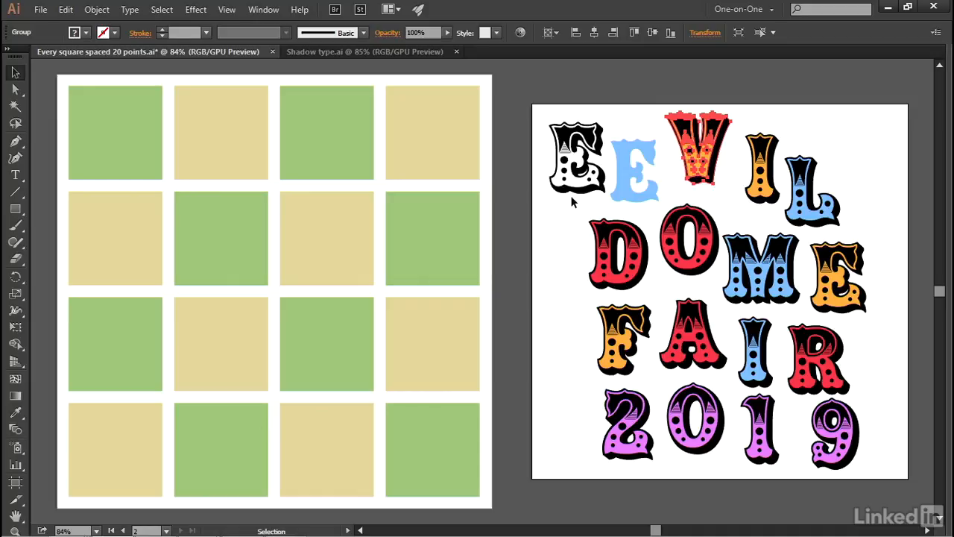
pyautogui.press('a')
pyautogui.hotkey('ctrl', 'z')
pyautogui.hotkey('ctrl', 'z')
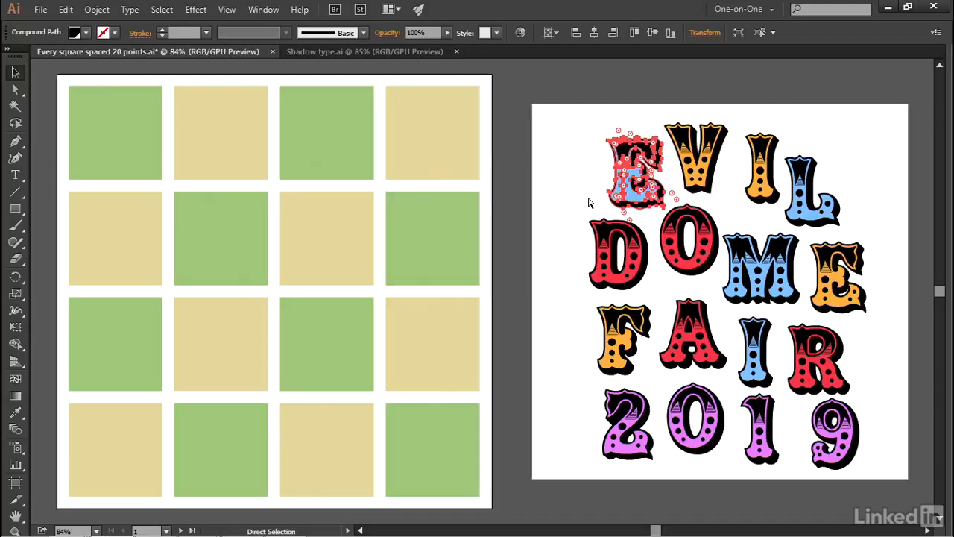
# - Group the black and blue paths of the first letter E
pyautogui.press('v')
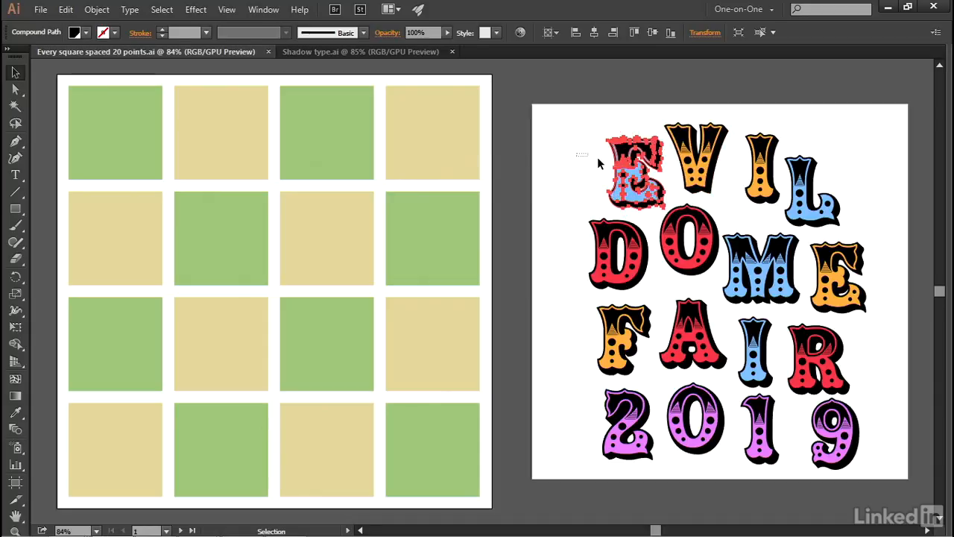
pyautogui.keyDown('shift'); pyautogui.click(634, 182); pyautogui.keyUp('shift')
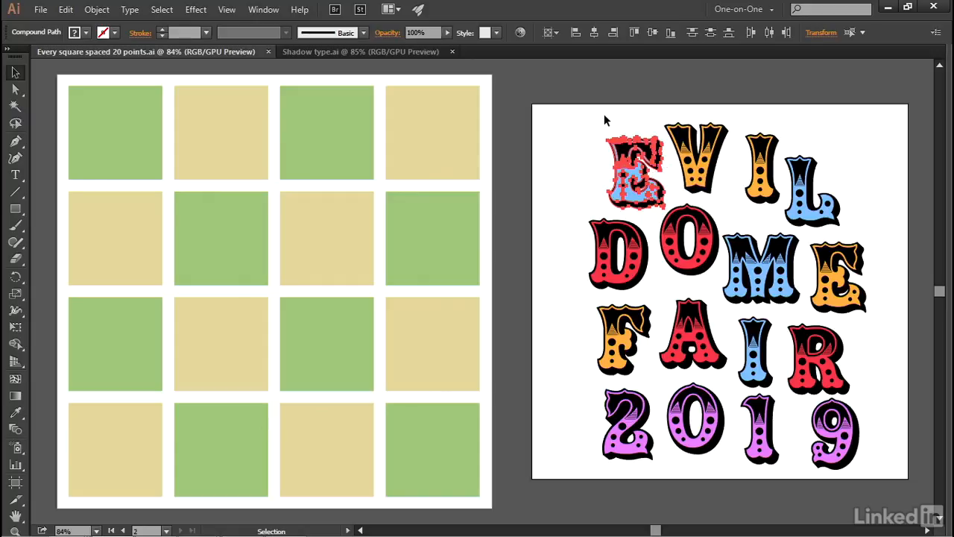
pyautogui.click(97, 9)
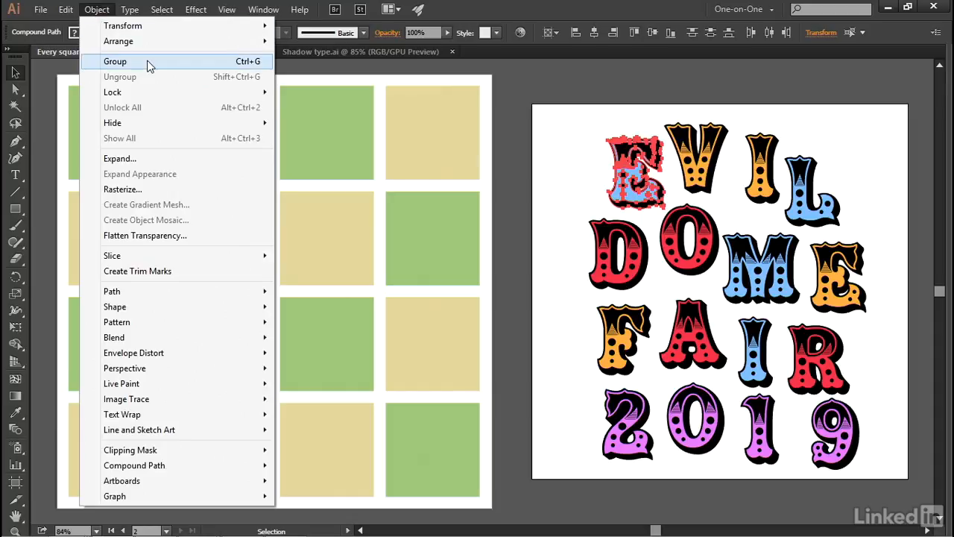
pyautogui.click(148, 64)
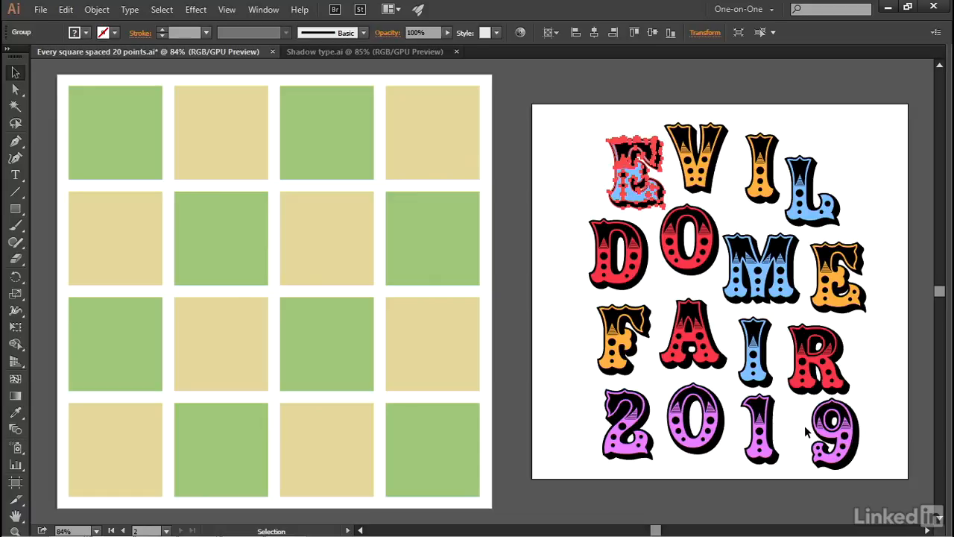
# - Ungroup the rows of green and tan squares into individual squares
pyautogui.click(839, 439)
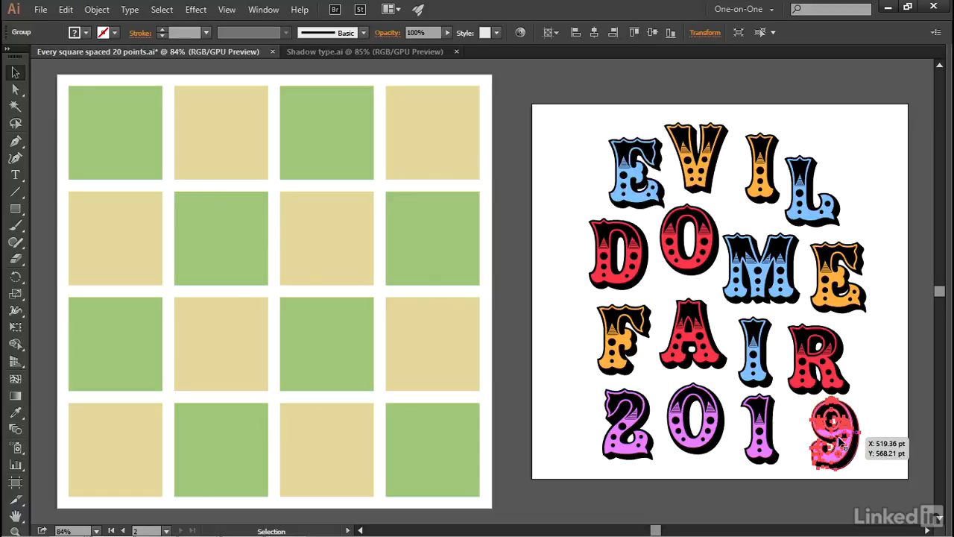
pyautogui.click(137, 156)
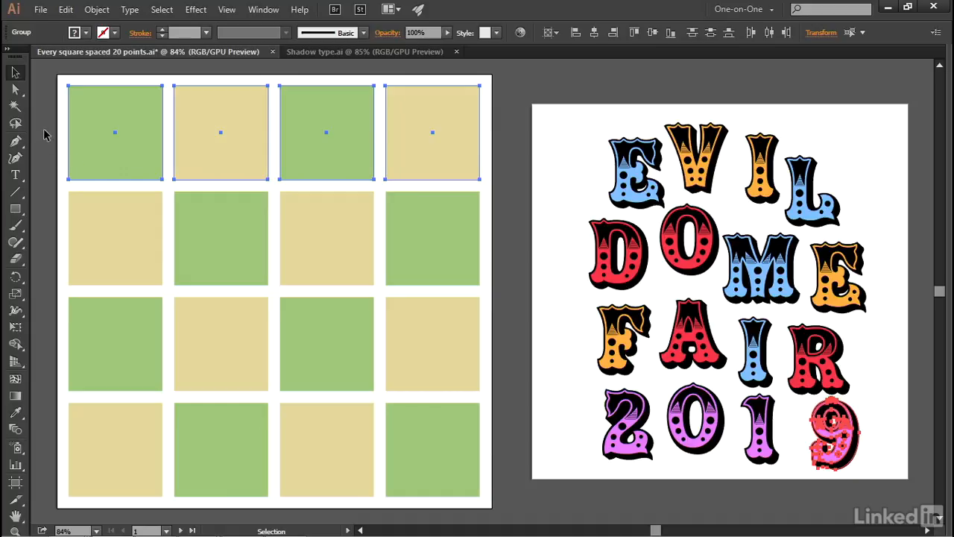
pyautogui.moveTo(43, 131); pyautogui.dragTo(229, 229)
pyautogui.moveTo(460, 451); pyautogui.dragTo(459, 449)
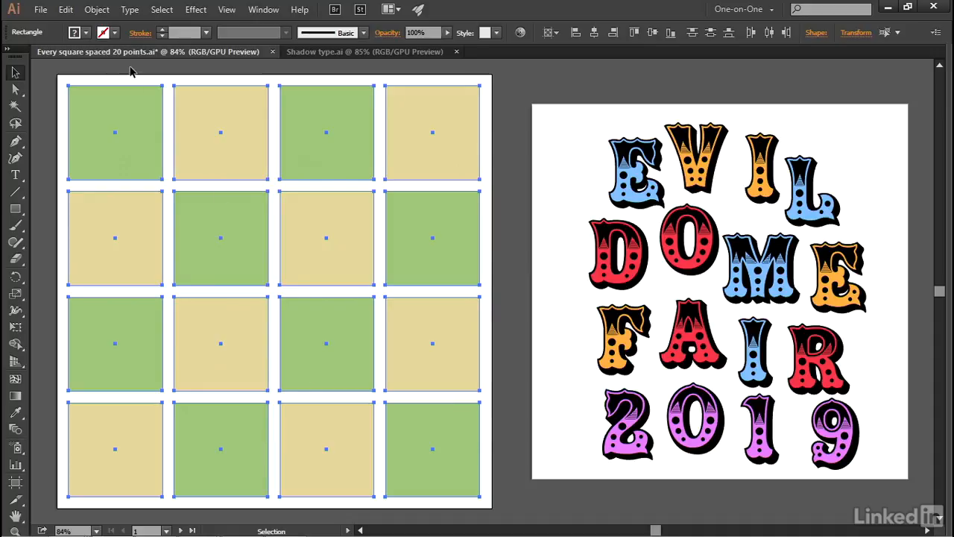
pyautogui.click(96, 9)
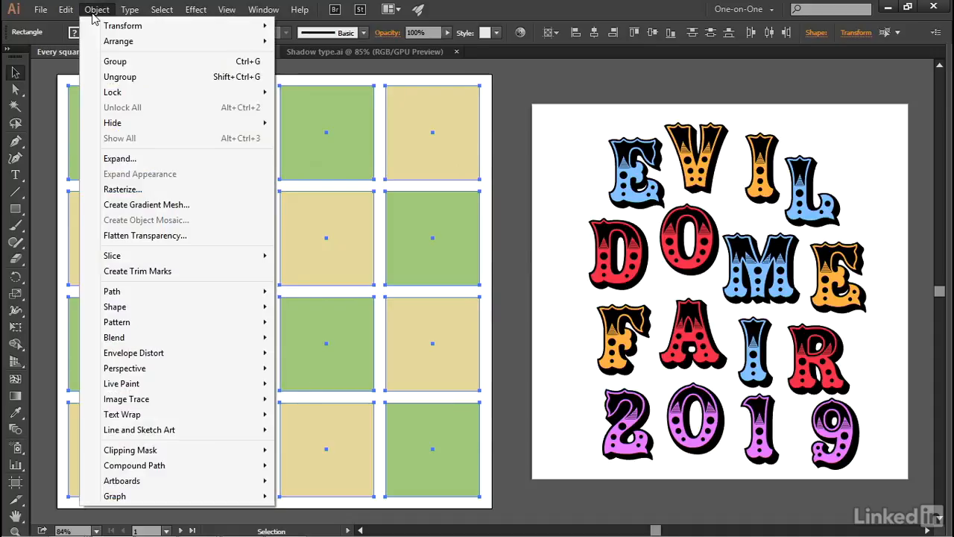
pyautogui.click(167, 78)
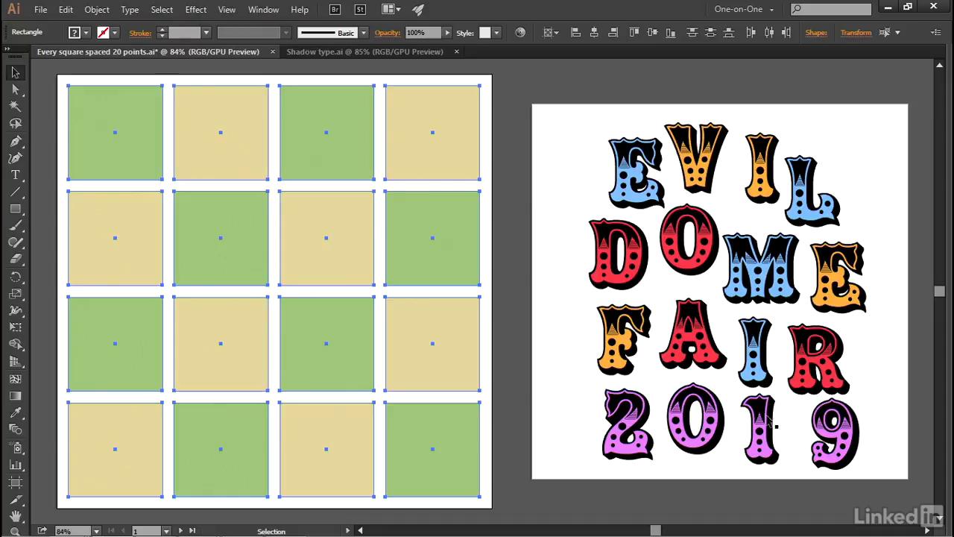
# - Center the 9 horizontally and vertically on the upper-left green square, using the square as the key object
pyautogui.click(841, 433)
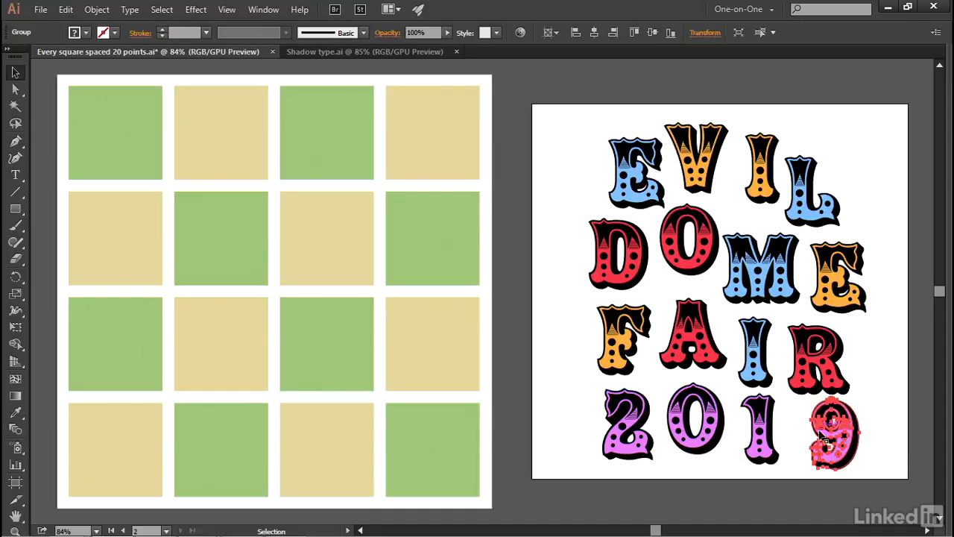
pyautogui.keyDown('shift'); pyautogui.click(95, 174); pyautogui.keyUp('shift')
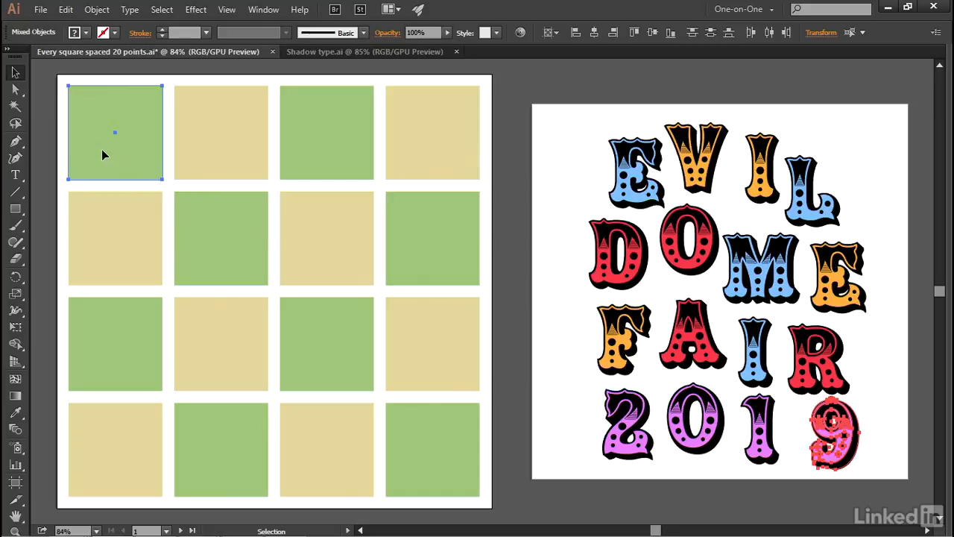
pyautogui.click(103, 151)
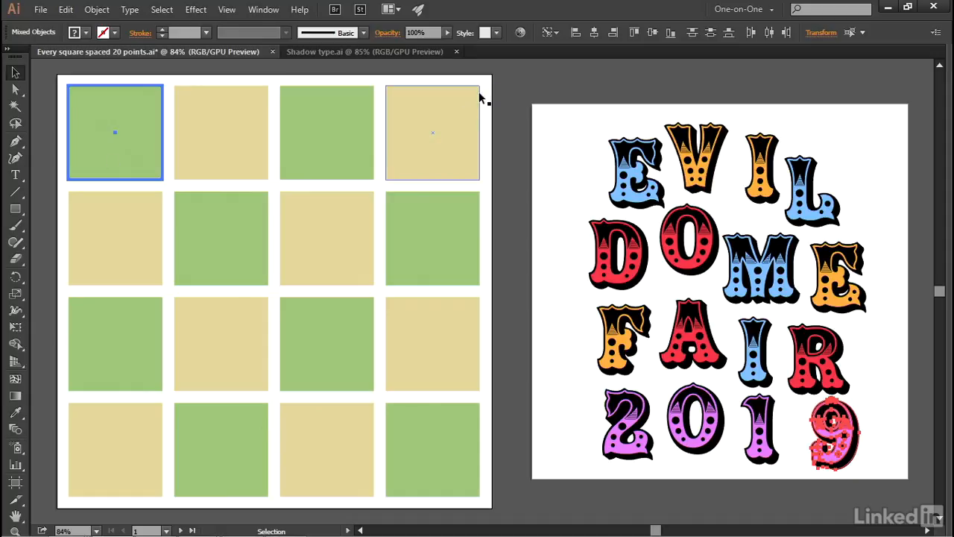
pyautogui.click(595, 34)
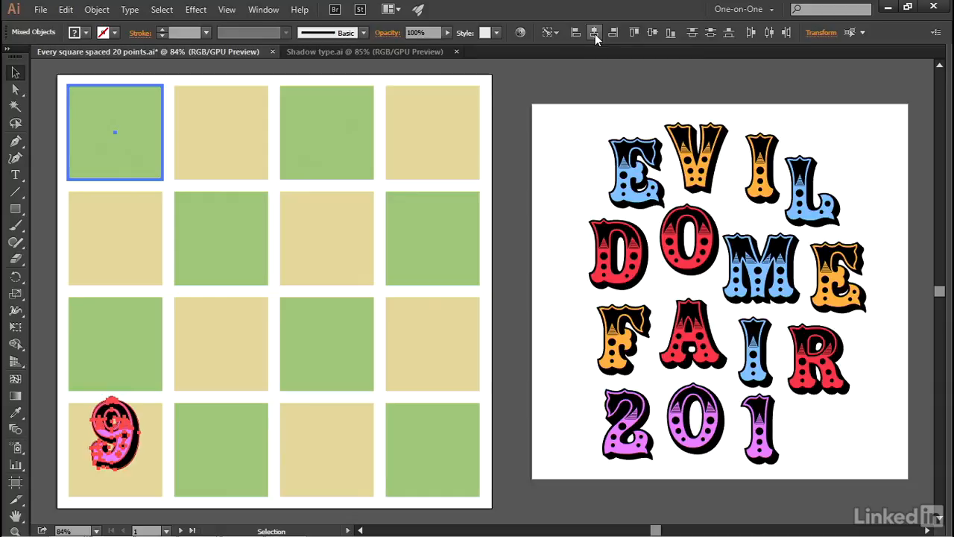
pyautogui.click(648, 35)
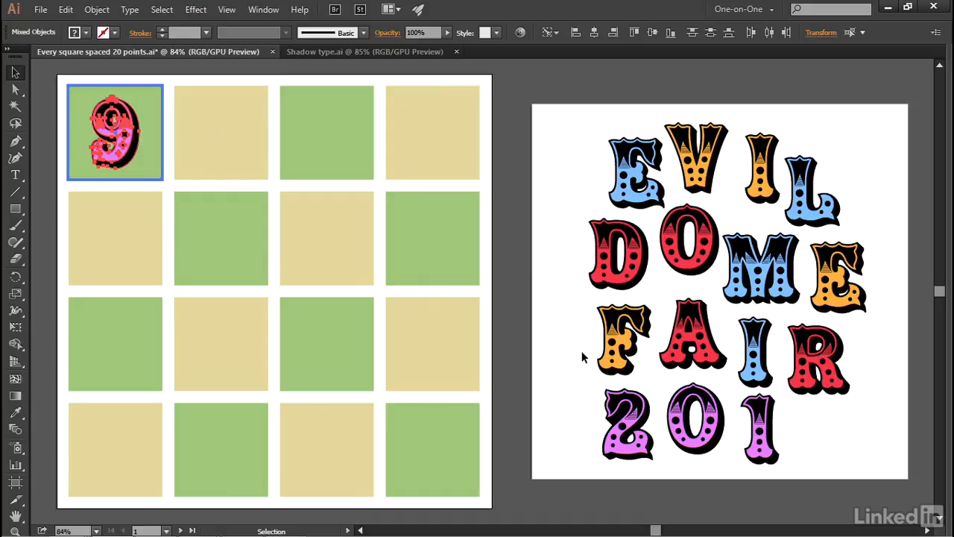
# - Center the letter D horizontally and vertically on the lower-right green square, using the square as the key object
pyautogui.click(453, 444)
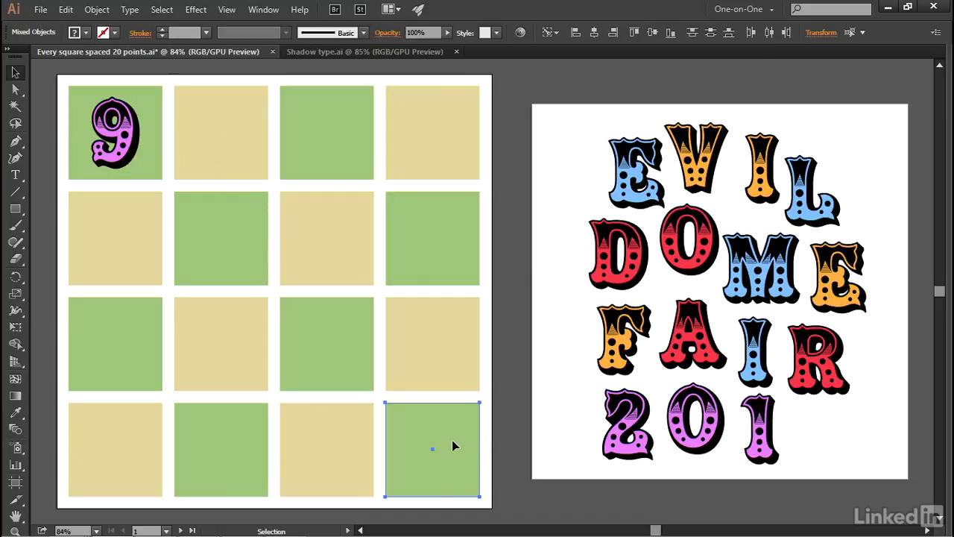
pyautogui.keyDown('shift'); pyautogui.click(604, 288); pyautogui.keyUp('shift')
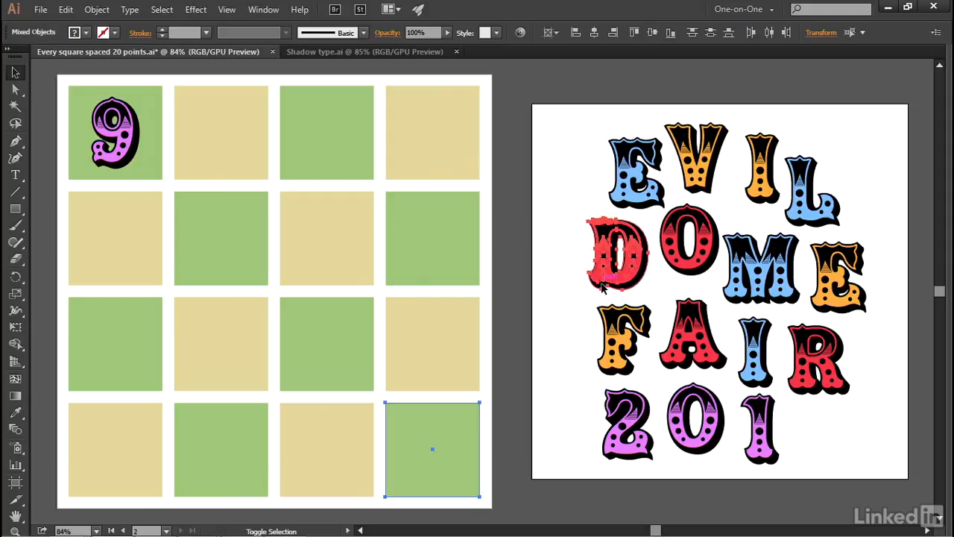
pyautogui.click(439, 422)
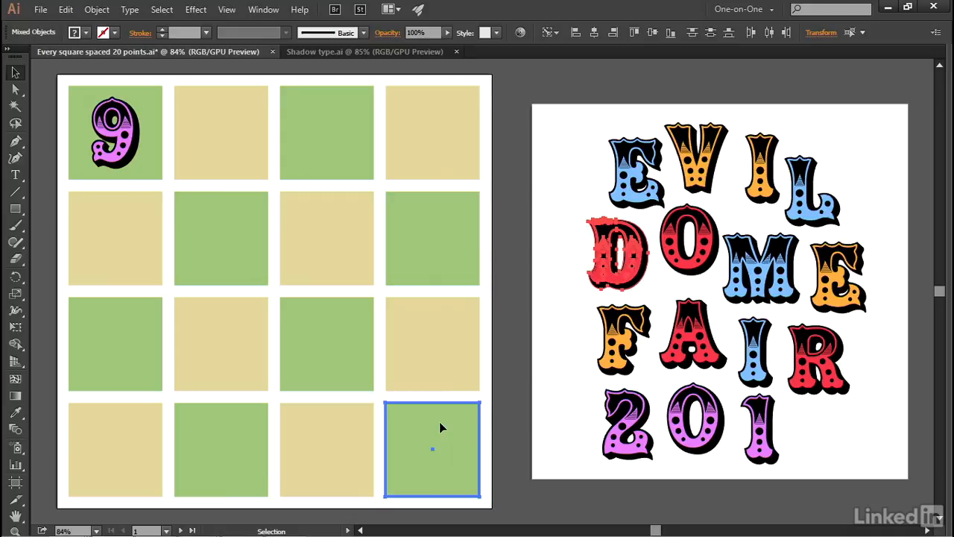
pyautogui.click(595, 38)
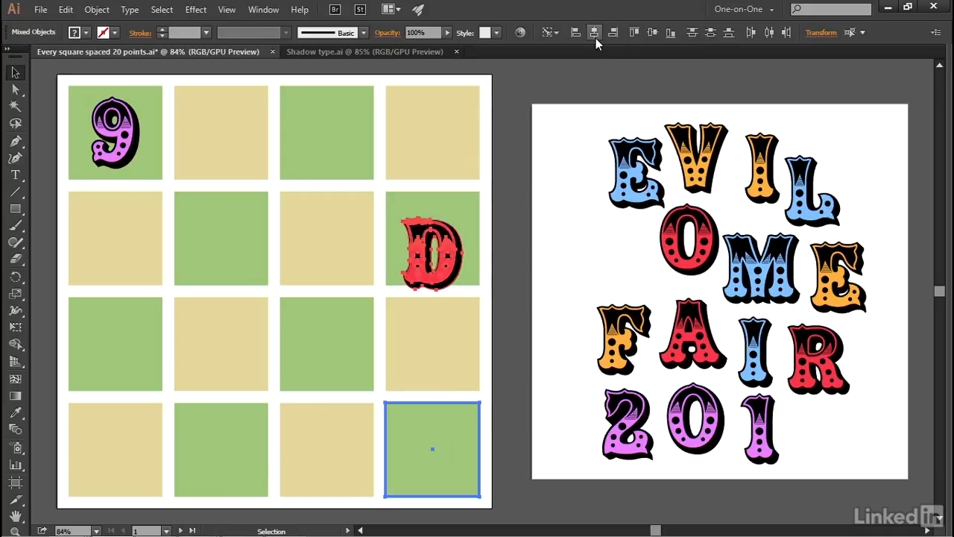
pyautogui.click(656, 32)
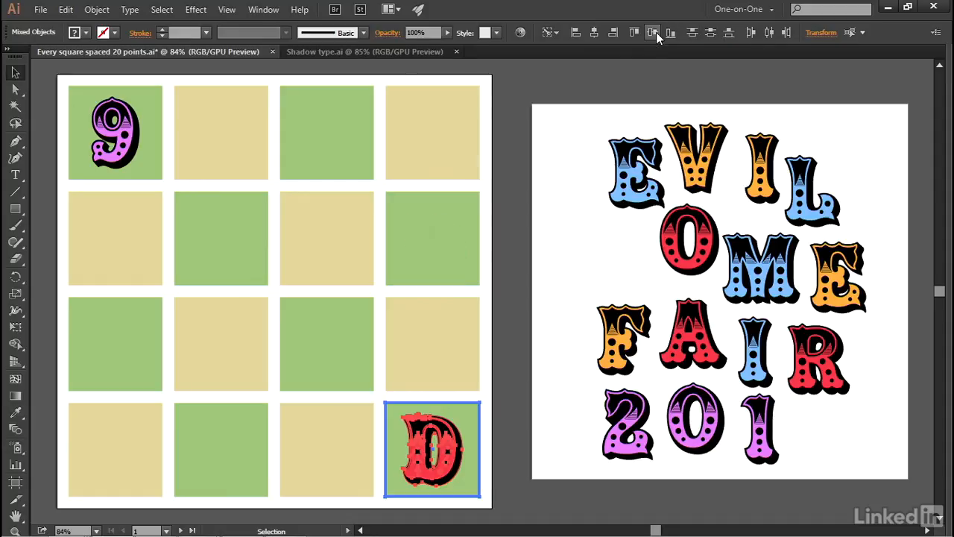
# - Align the horizontal centers of the orange I and the blue L of EVIL with the 9 in the upper-left square
pyautogui.click(754, 199)
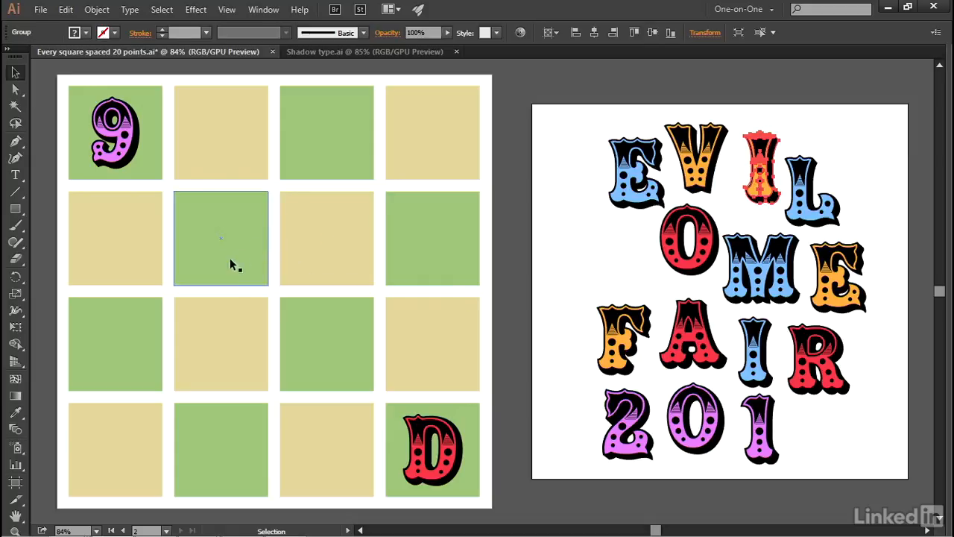
pyautogui.click(805, 221)
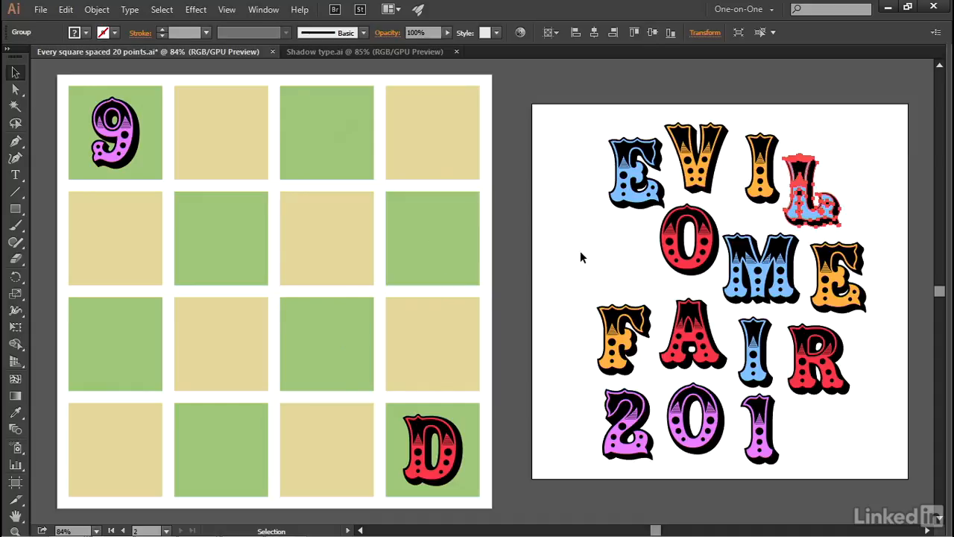
pyautogui.keyDown('shift'); pyautogui.click(761, 207); pyautogui.keyUp('shift')
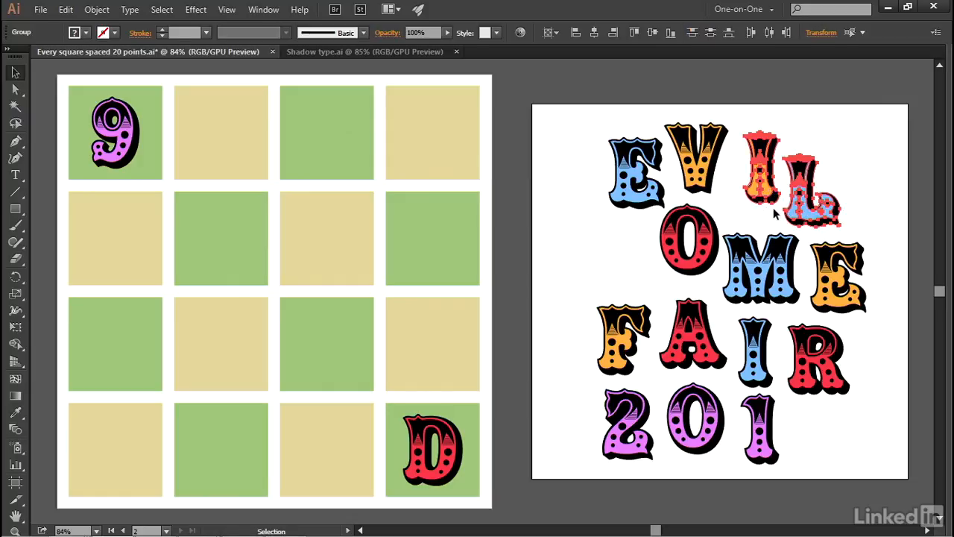
pyautogui.keyDown('shift'); pyautogui.click(125, 165); pyautogui.keyUp('shift')
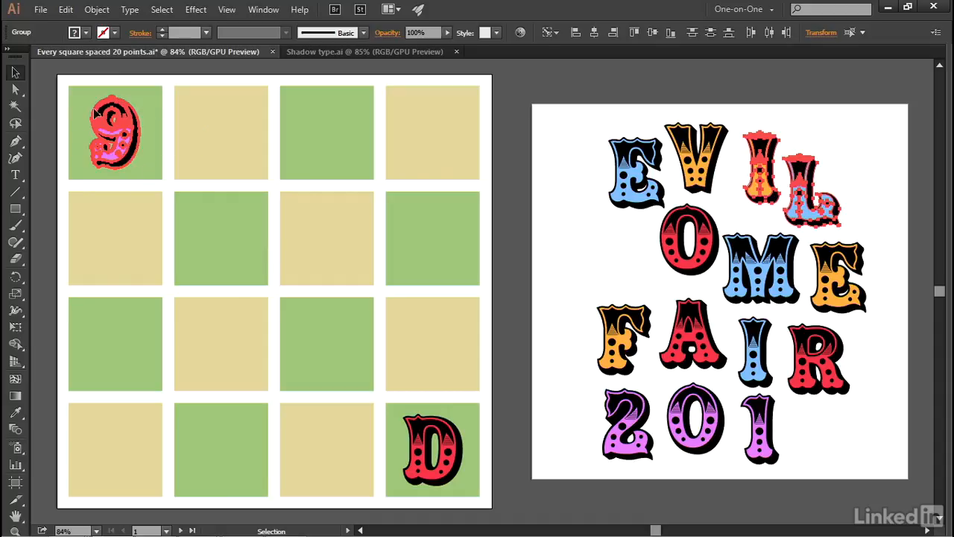
pyautogui.click(595, 33)
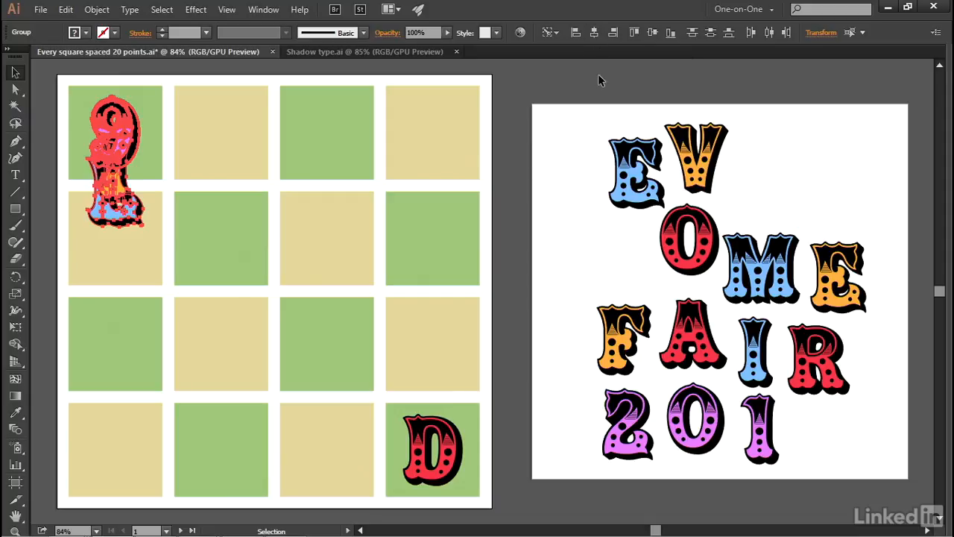
# - Add the D to the selection, clear the key object and distribute the L, 9, I and D by their horizontal centers
pyautogui.keyDown('shift'); pyautogui.click(423, 429); pyautogui.keyUp('shift')
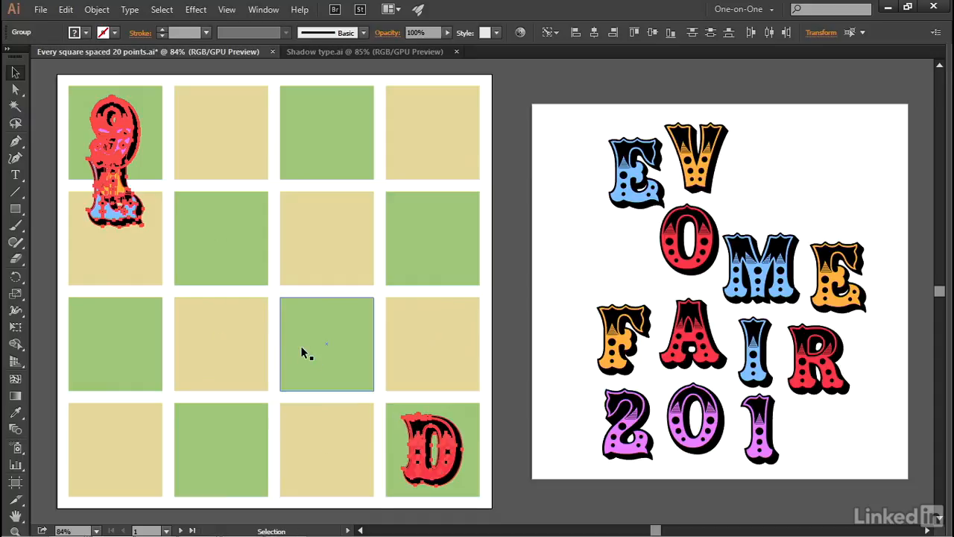
pyautogui.click(114, 108)
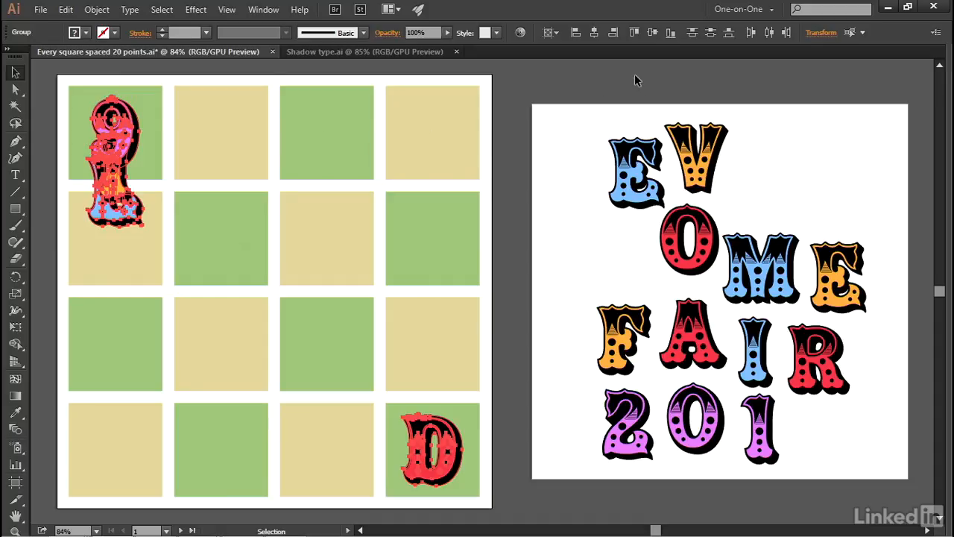
pyautogui.click(769, 33)
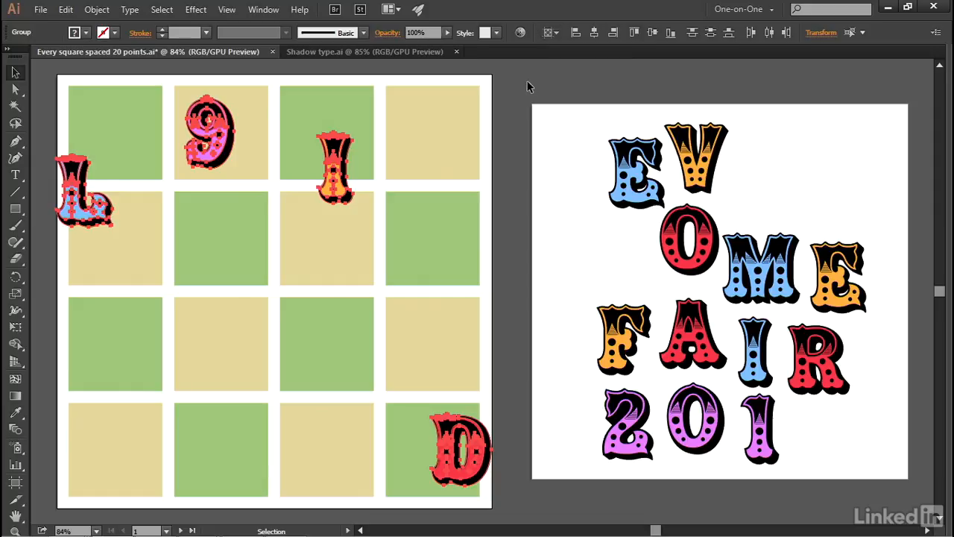
# - Set the alignment reference to Align to Selection, and undo the distribution and horizontal centering of the letters
pyautogui.click(548, 32)
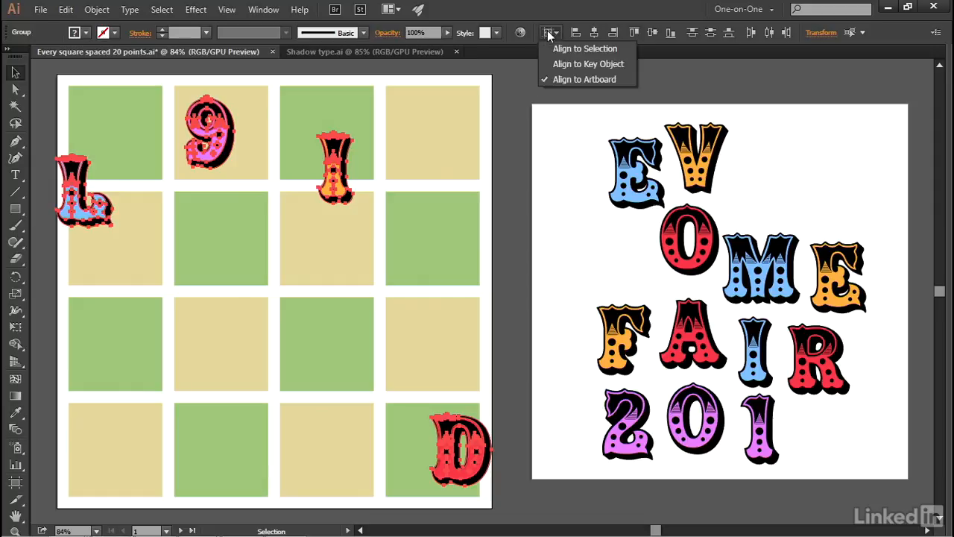
pyautogui.click(548, 49)
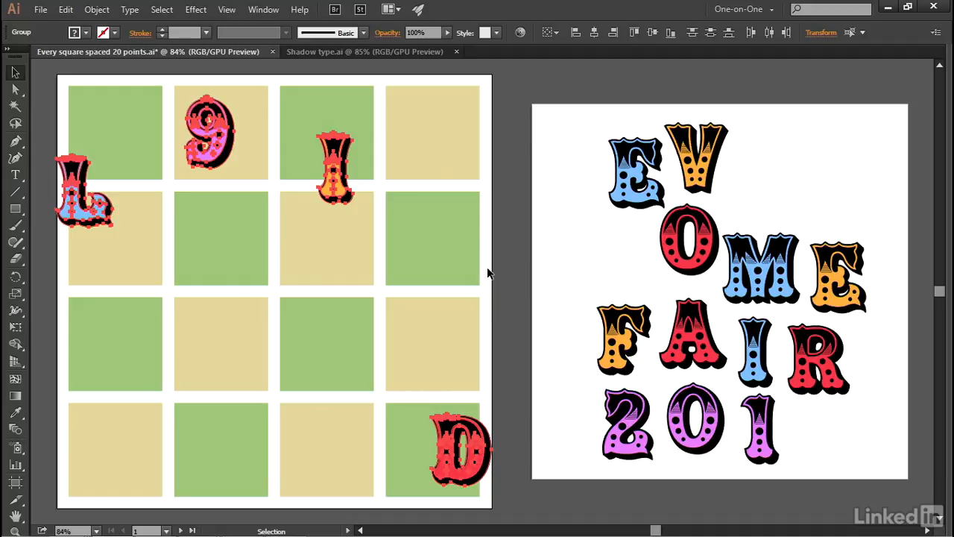
pyautogui.hotkey('ctrl', 'z')
pyautogui.hotkey('ctrl', 'z')
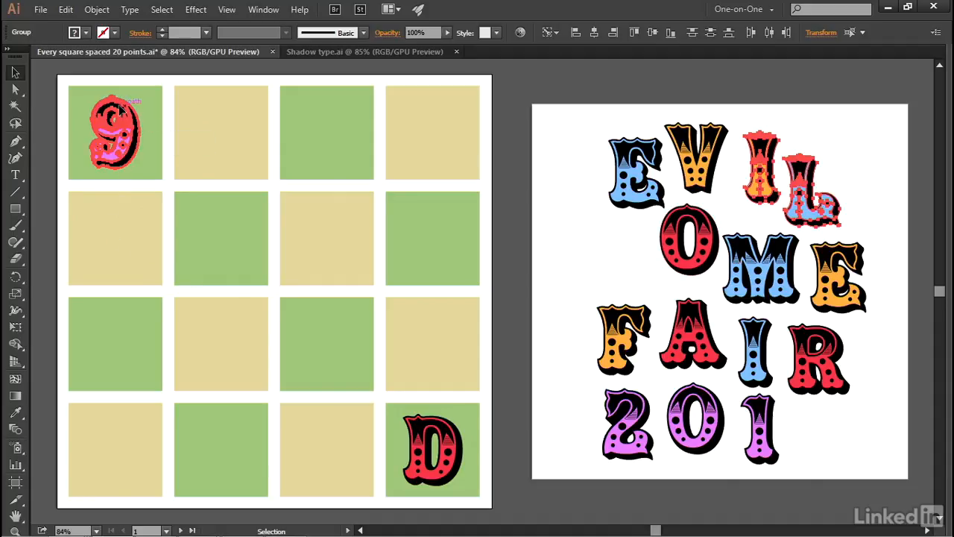
# - Align the left edges of the orange I and blue L with the 9, add the D, and distribute all four by horizontal centers
pyautogui.click(575, 34)
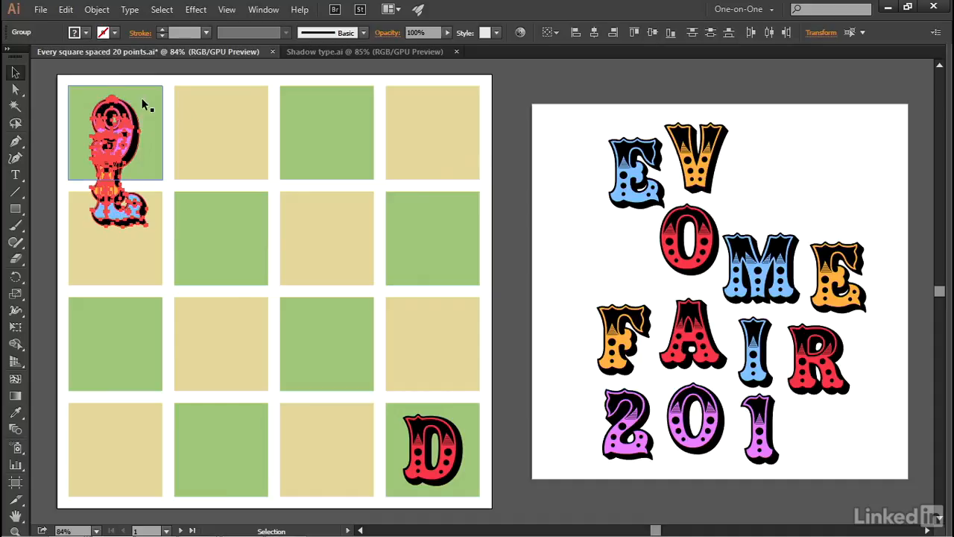
pyautogui.keyDown('shift'); pyautogui.click(426, 424); pyautogui.keyUp('shift')
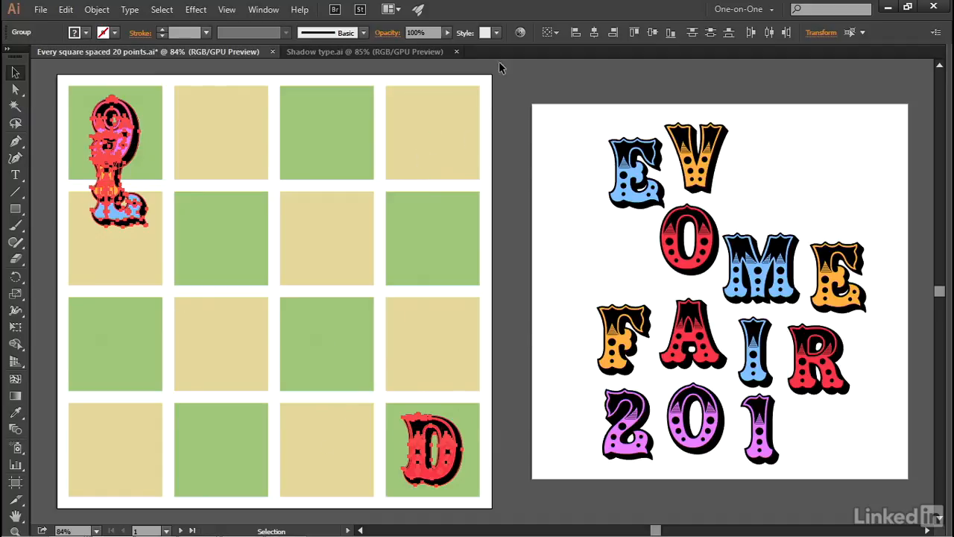
pyautogui.click(768, 39)
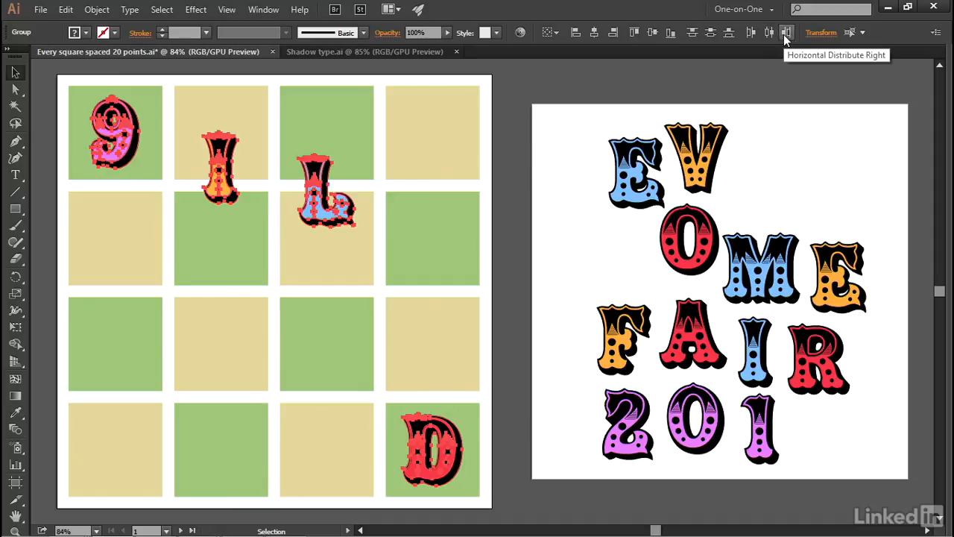
# - Try distributing the 9, I, L and D by right edges, undo it, and distribute them by their vertical centers instead
pyautogui.click(783, 34)
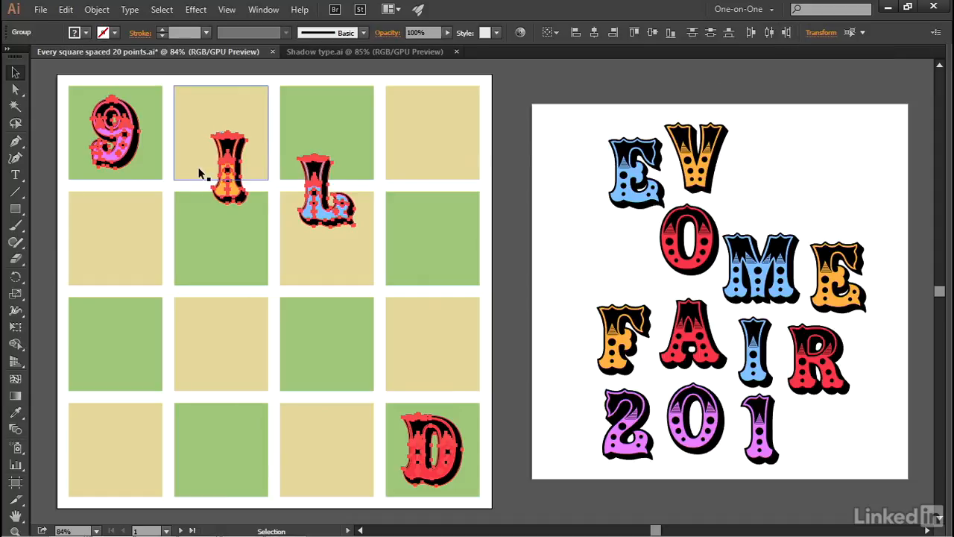
pyautogui.hotkey('ctrl', 'z')
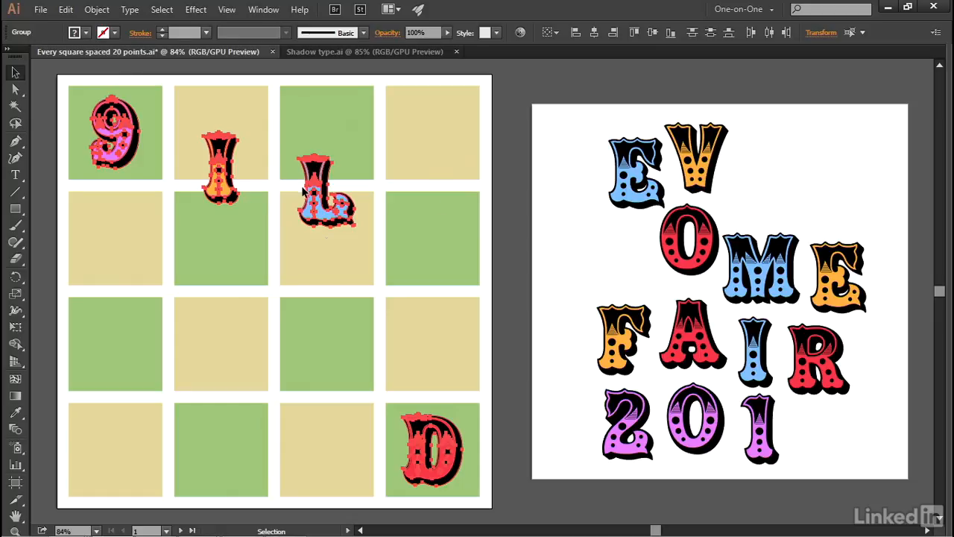
pyautogui.click(711, 35)
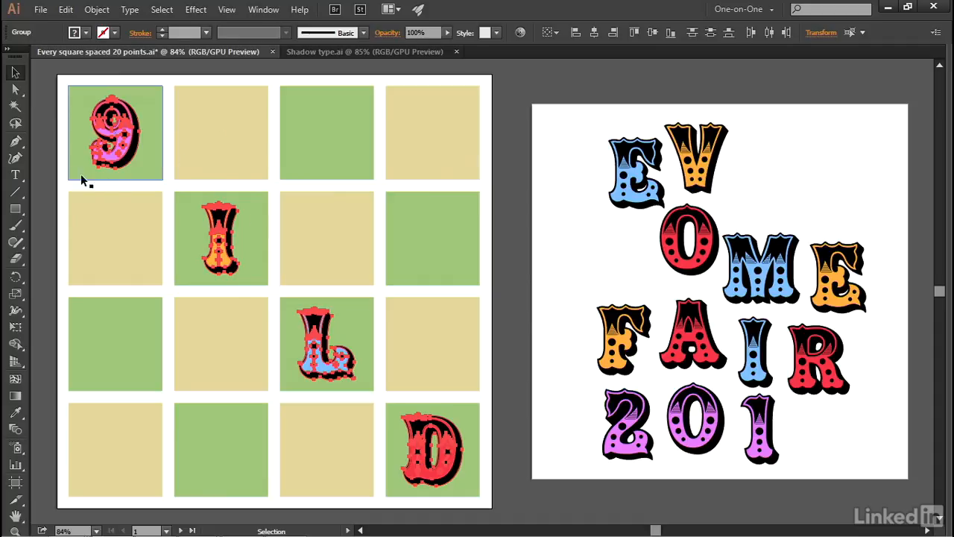
pyautogui.click(58, 158)
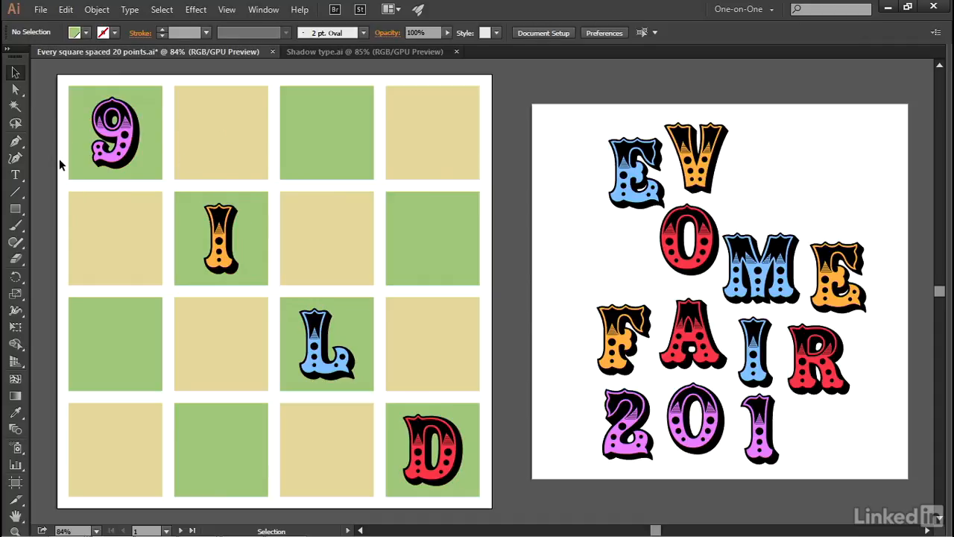
# - Align the vertical centers of the purple 2, 0 and 1 with the 9, using the 9 as the key object
pyautogui.click(119, 163)
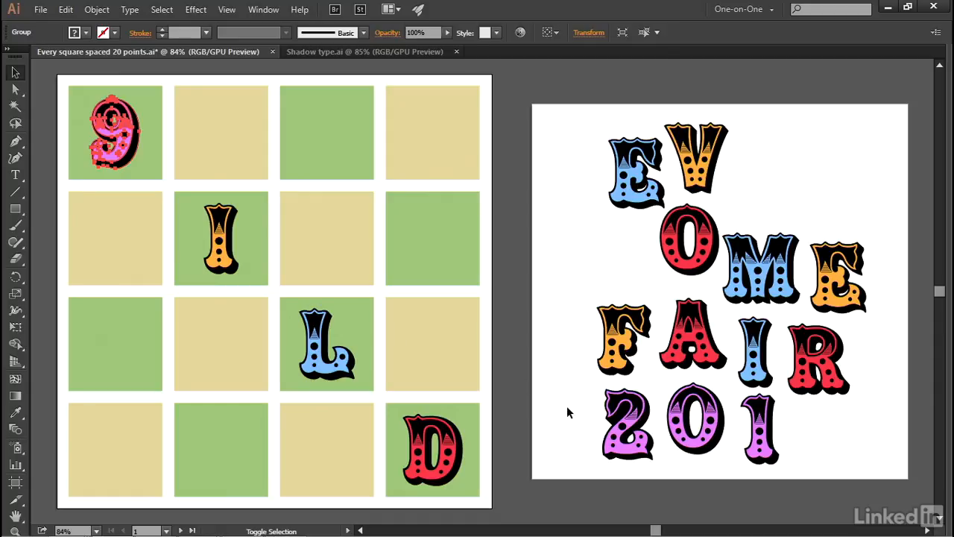
pyautogui.moveTo(562, 407); pyautogui.dragTo(813, 447)
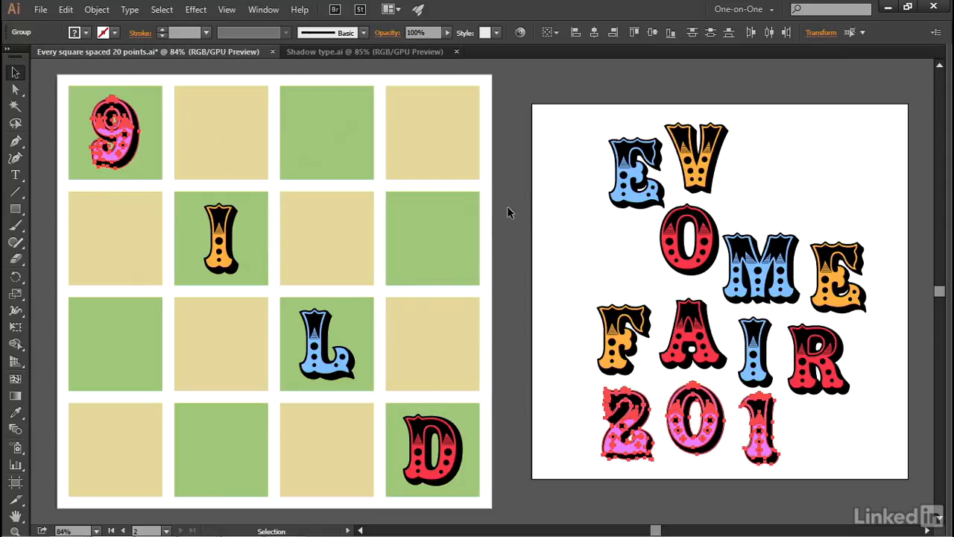
pyautogui.keyDown('shift'); pyautogui.click(128, 151); pyautogui.keyUp('shift')
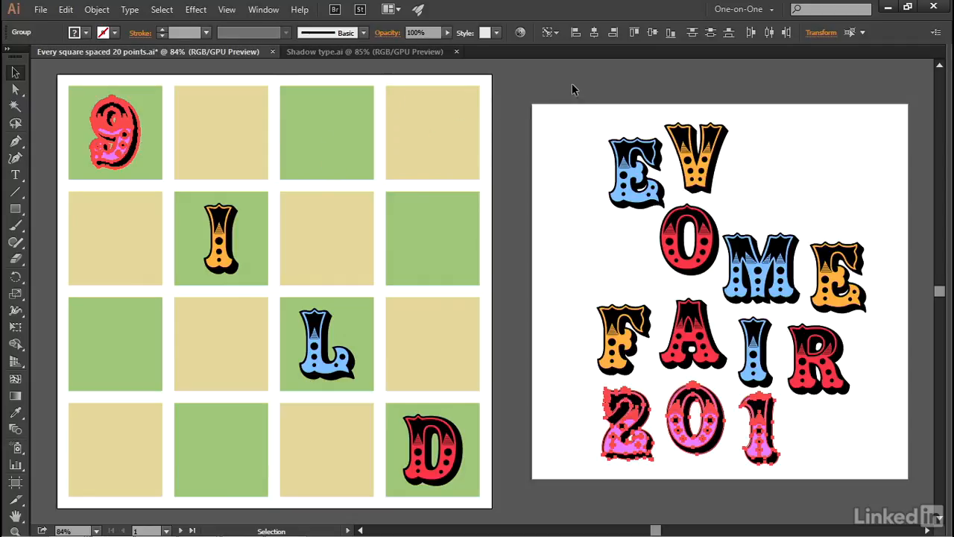
pyautogui.click(652, 33)
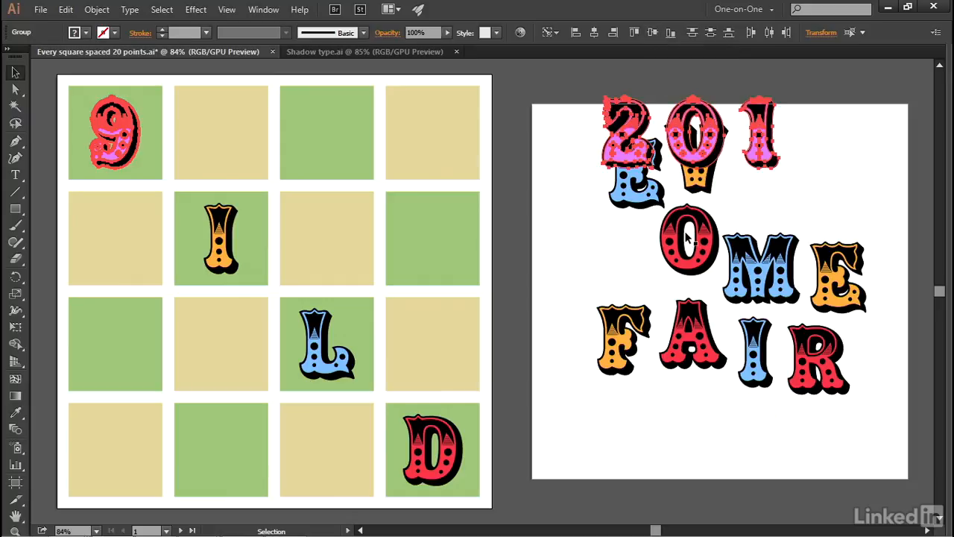
# - Align the vertical centers of the orange V, F and E with the orange I, using that I as the key object
pyautogui.click(220, 270)
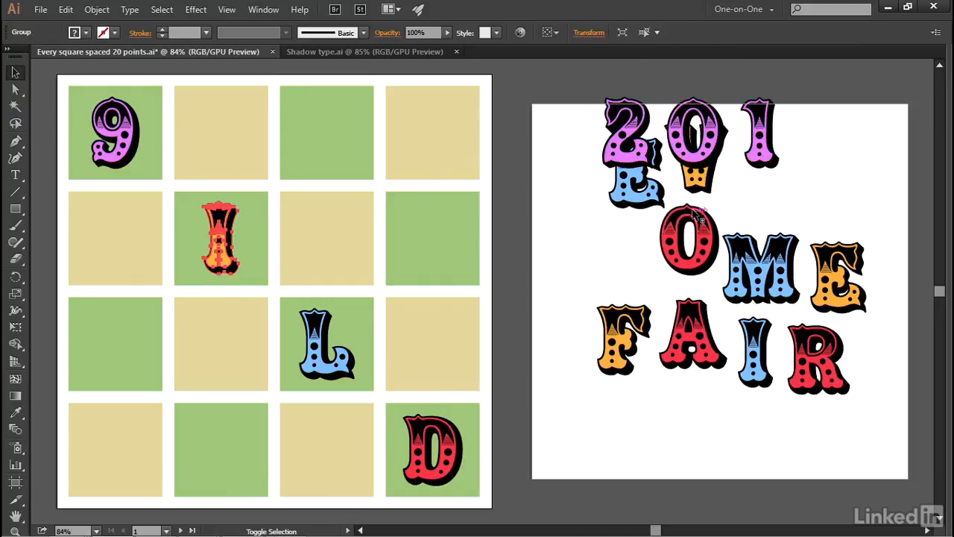
pyautogui.keyDown('shift'); pyautogui.click(692, 179); pyautogui.keyUp('shift')
pyautogui.keyDown('shift'); pyautogui.click(617, 328); pyautogui.keyUp('shift')
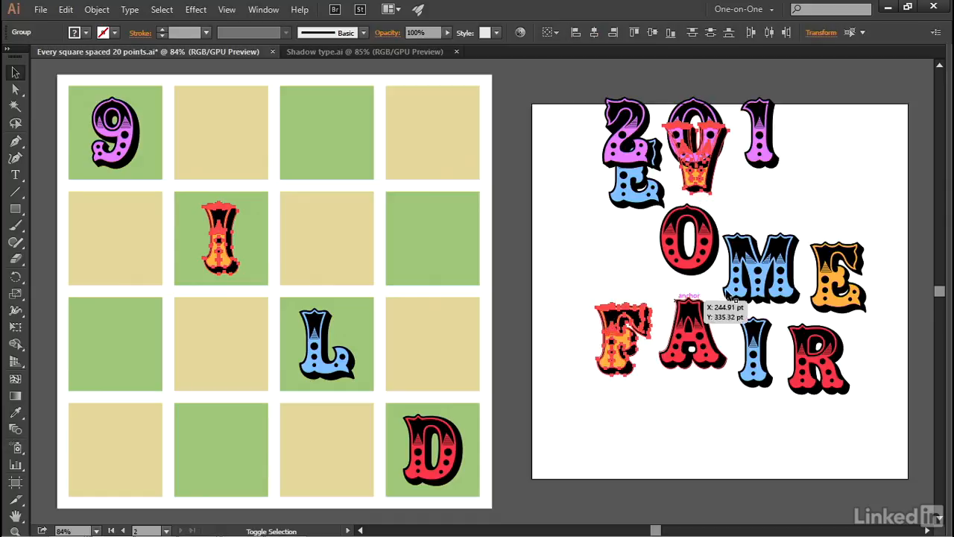
pyautogui.keyDown('shift'); pyautogui.click(836, 275); pyautogui.keyUp('shift')
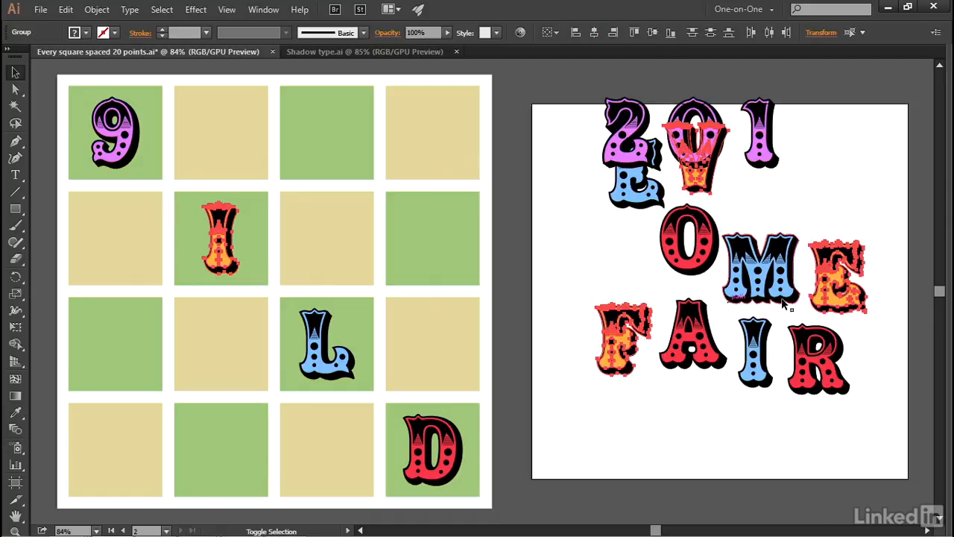
pyautogui.click(234, 272)
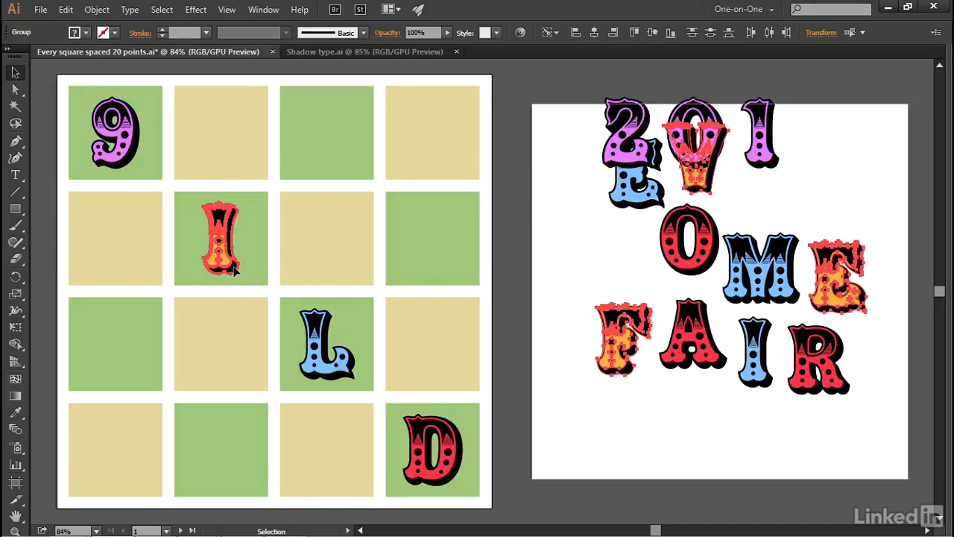
pyautogui.click(651, 37)
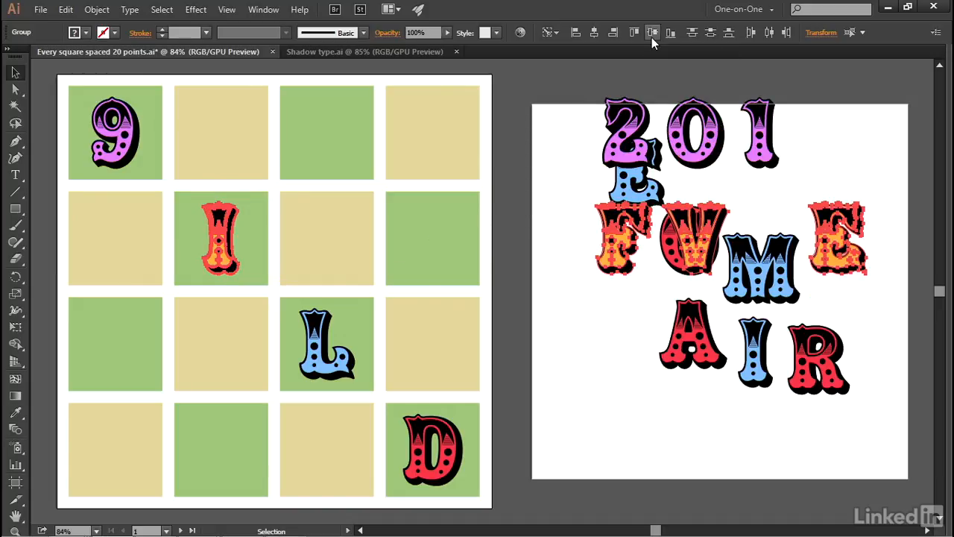
# - Align the vertical centers of the red O, A and R with the D, using the D as the key object
pyautogui.click(676, 259)
pyautogui.keyDown('shift'); pyautogui.click(692, 336); pyautogui.keyUp('shift')
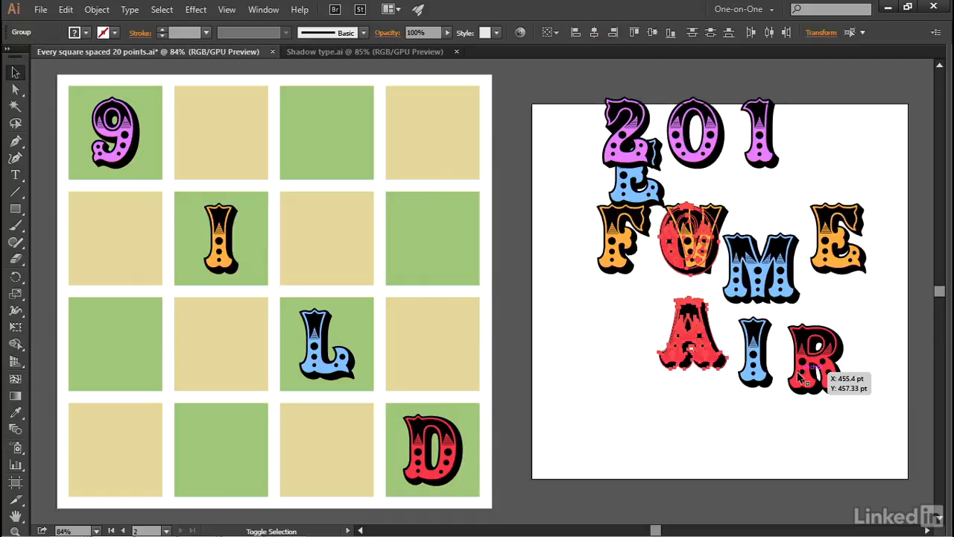
pyautogui.keyDown('shift'); pyautogui.click(806, 381); pyautogui.keyUp('shift')
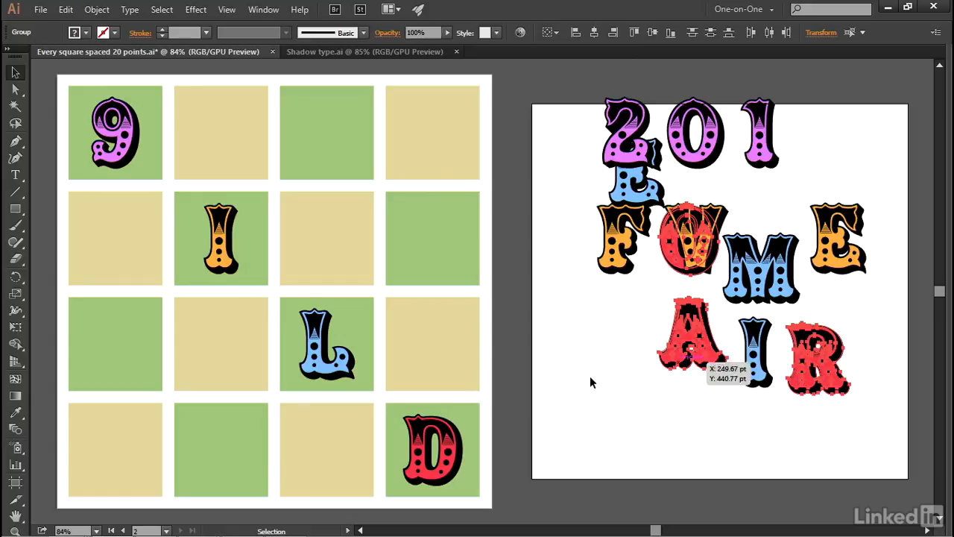
pyautogui.keyDown('shift'); pyautogui.click(451, 444); pyautogui.keyUp('shift')
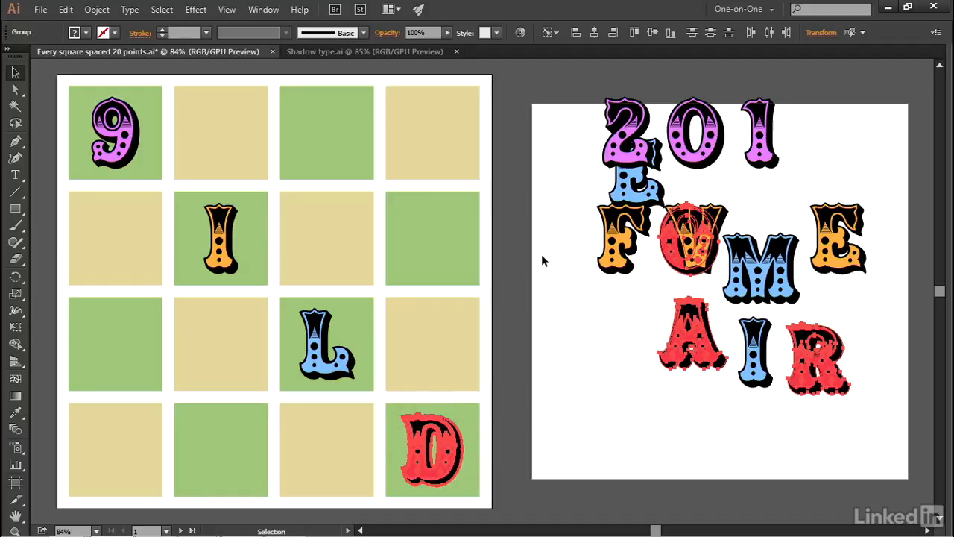
pyautogui.click(654, 37)
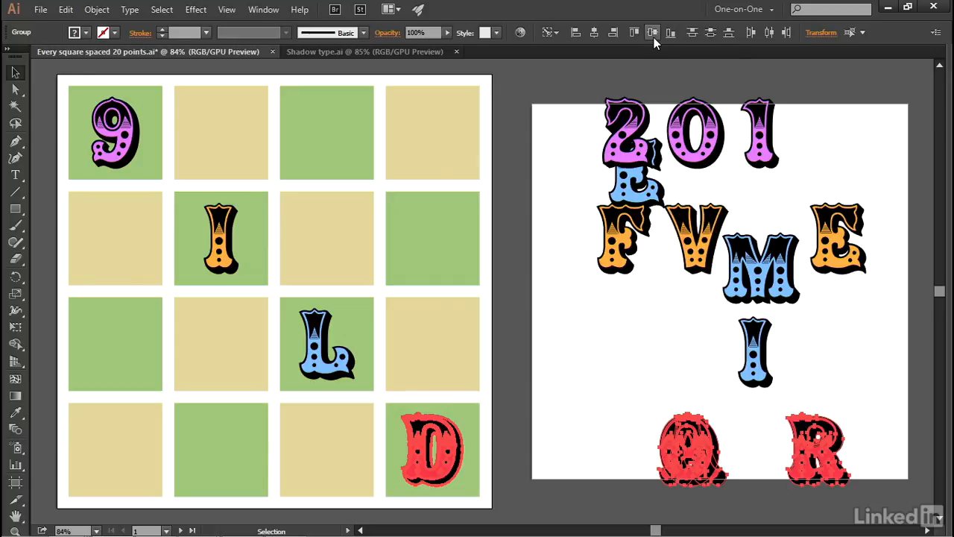
# - Align the vertical centers of the blue M, I and E with the L, using the L as the key object
pyautogui.click(319, 339)
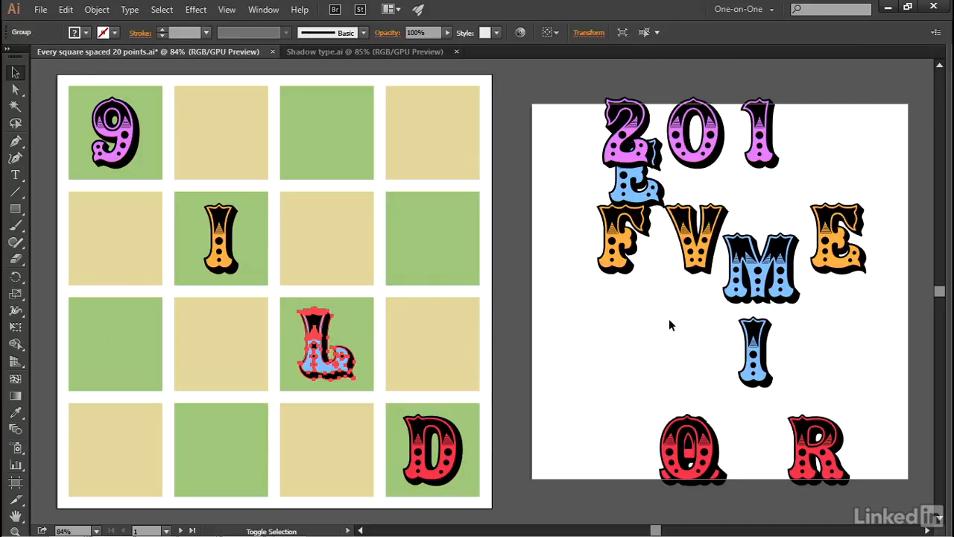
pyautogui.keyDown('shift'); pyautogui.click(751, 270); pyautogui.keyUp('shift')
pyautogui.keyDown('shift'); pyautogui.click(755, 351); pyautogui.keyUp('shift')
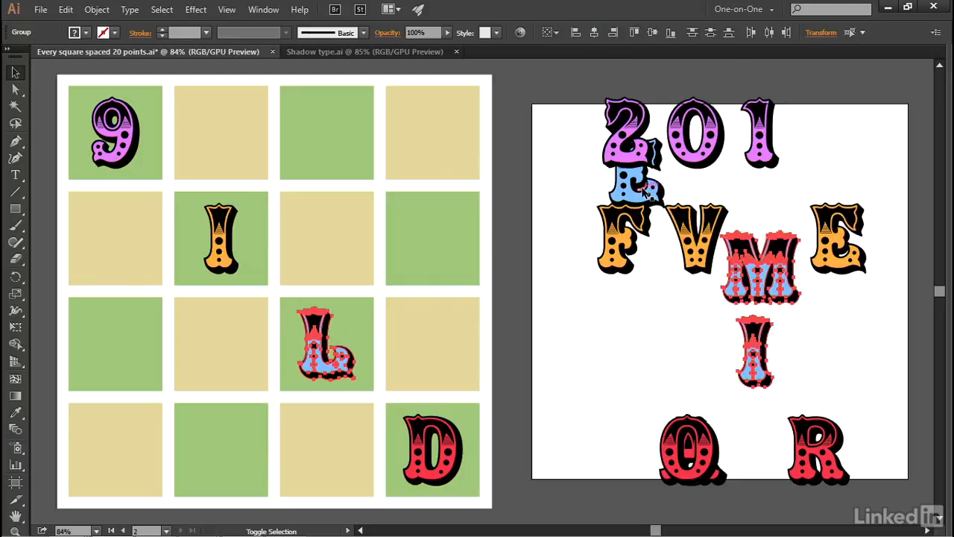
pyautogui.keyDown('shift'); pyautogui.click(642, 191); pyautogui.keyUp('shift')
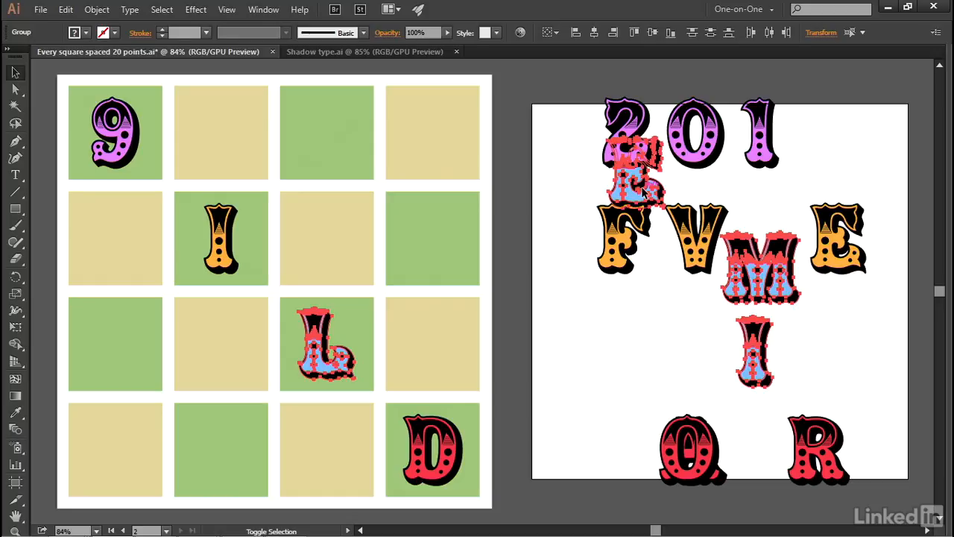
pyautogui.click(337, 373)
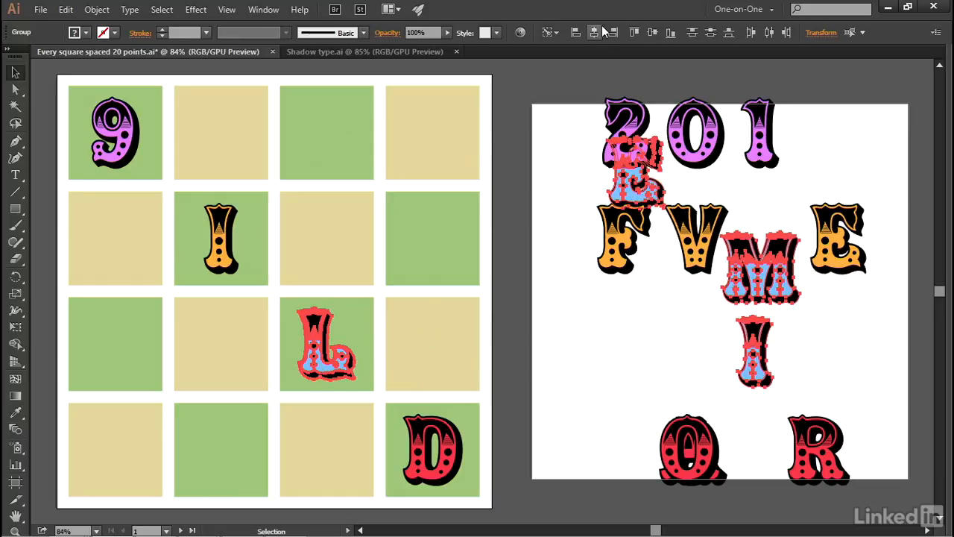
pyautogui.click(651, 33)
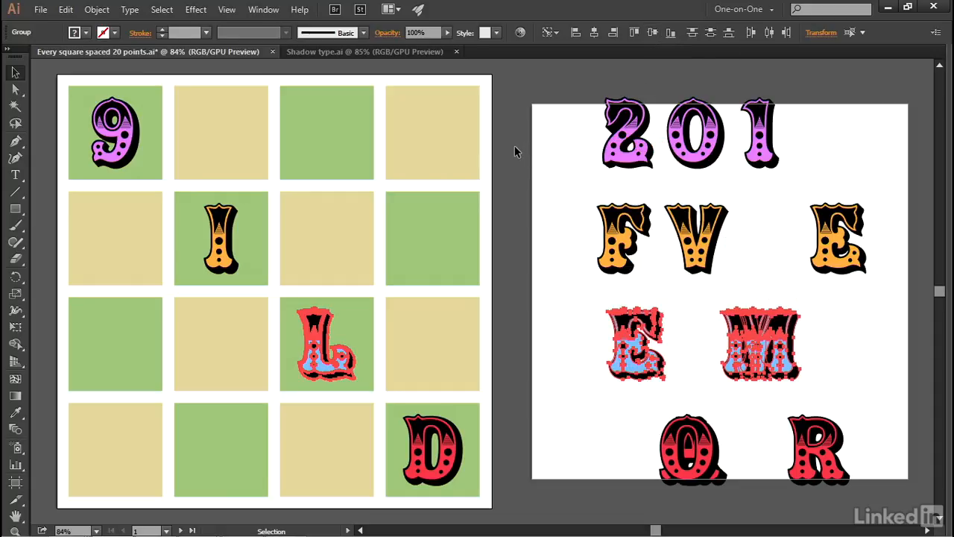
# - Align the horizontal centers of the F, M and R with the 9 in the first column, using the 9 as the key object
pyautogui.click(125, 168)
pyautogui.keyDown('shift'); pyautogui.click(620, 273); pyautogui.keyUp('shift')
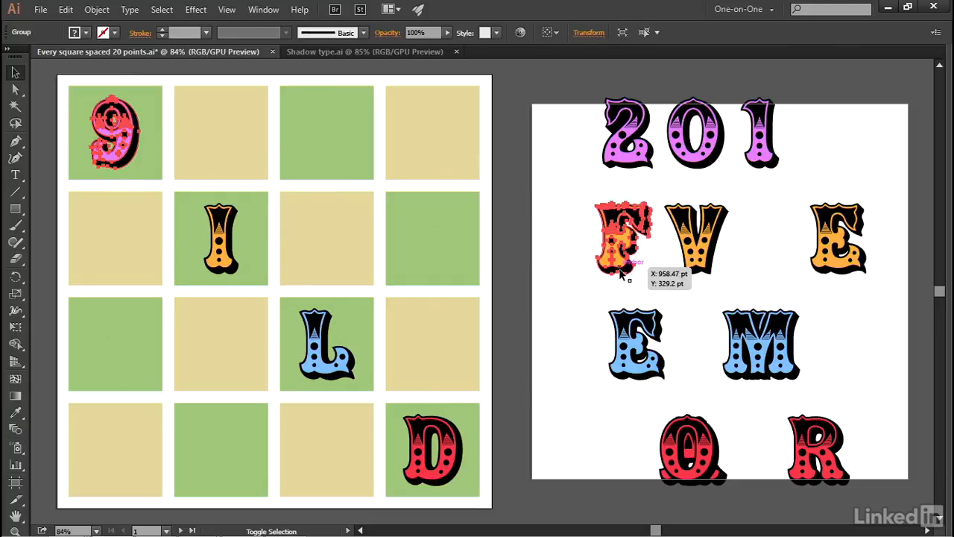
pyautogui.keyDown('shift'); pyautogui.click(744, 361); pyautogui.keyUp('shift')
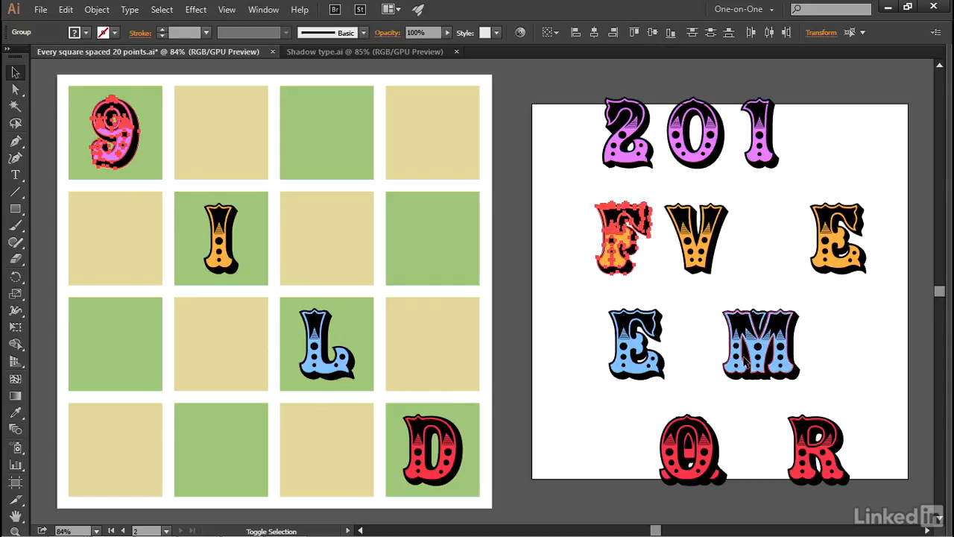
pyautogui.keyDown('shift'); pyautogui.click(802, 447); pyautogui.keyUp('shift')
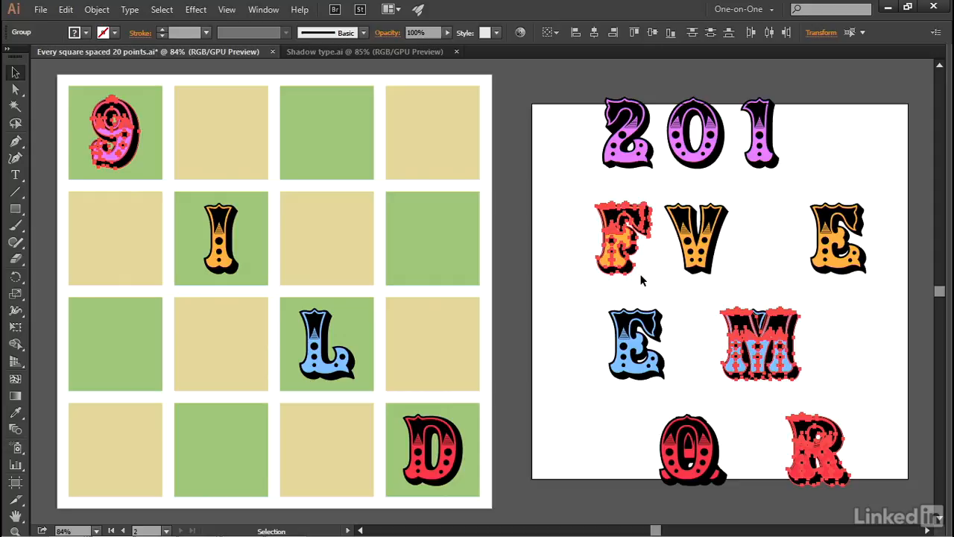
pyautogui.click(138, 134)
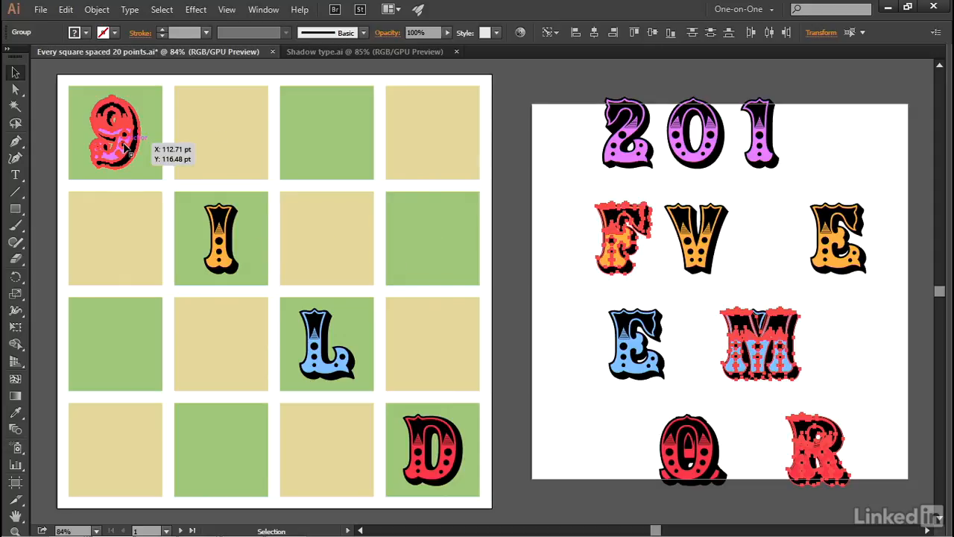
pyautogui.click(591, 37)
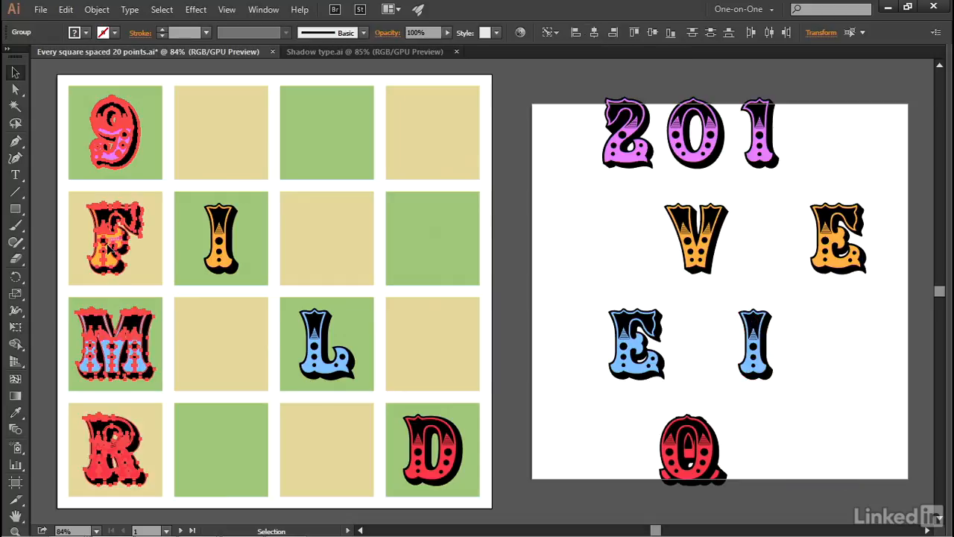
# - Align the horizontal centers of the purple 0, blue I and red O with the orange I, using that I as the key object
pyautogui.click(224, 270)
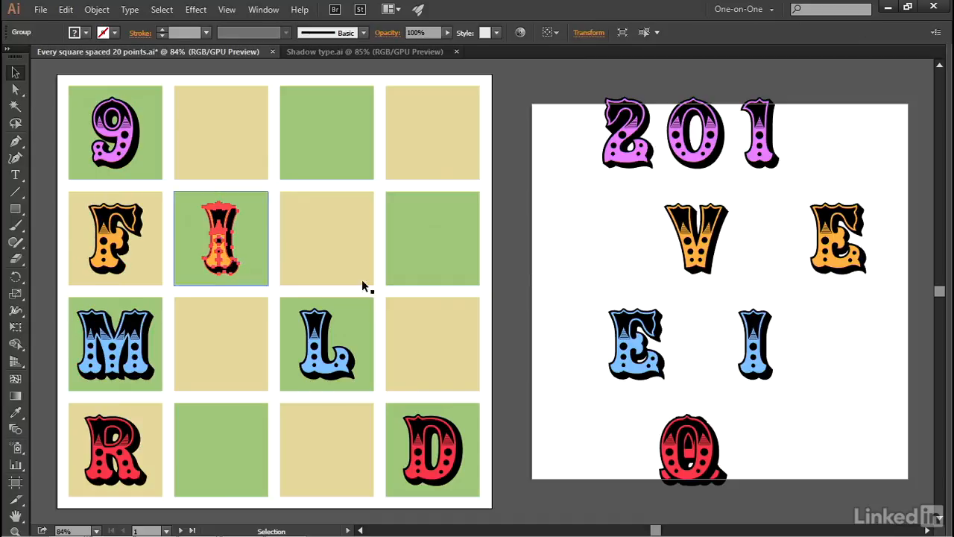
pyautogui.keyDown('shift'); pyautogui.click(701, 162); pyautogui.keyUp('shift')
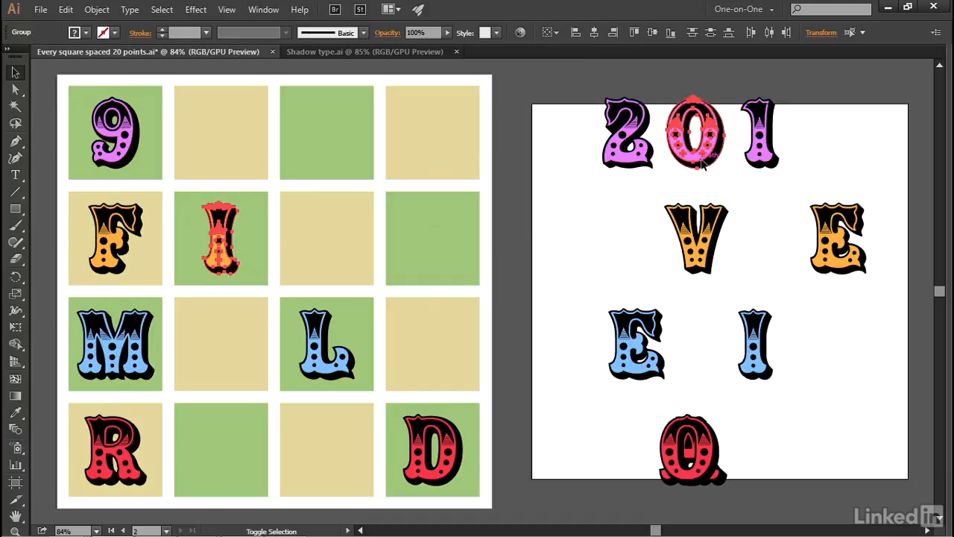
pyautogui.keyDown('shift'); pyautogui.click(751, 341); pyautogui.keyUp('shift')
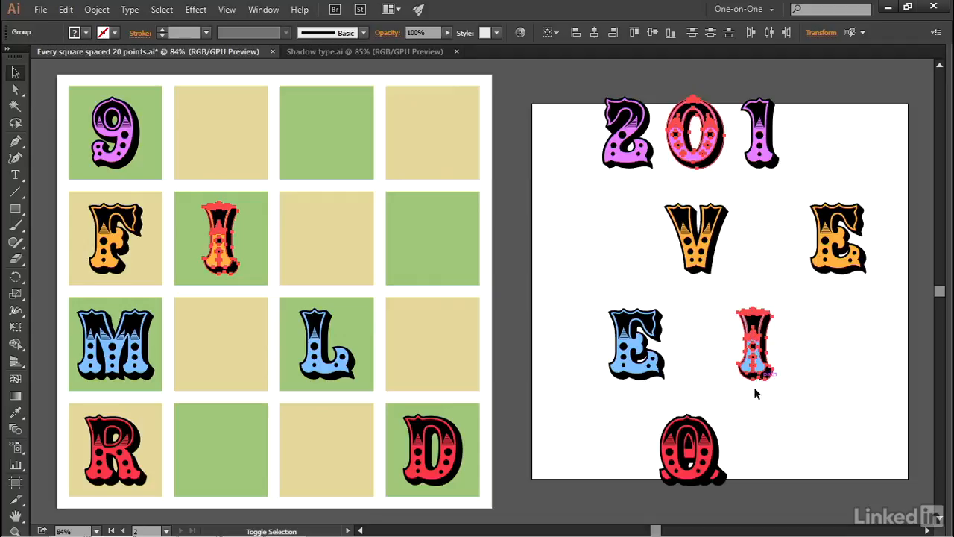
pyautogui.keyDown('shift'); pyautogui.click(703, 435); pyautogui.keyUp('shift')
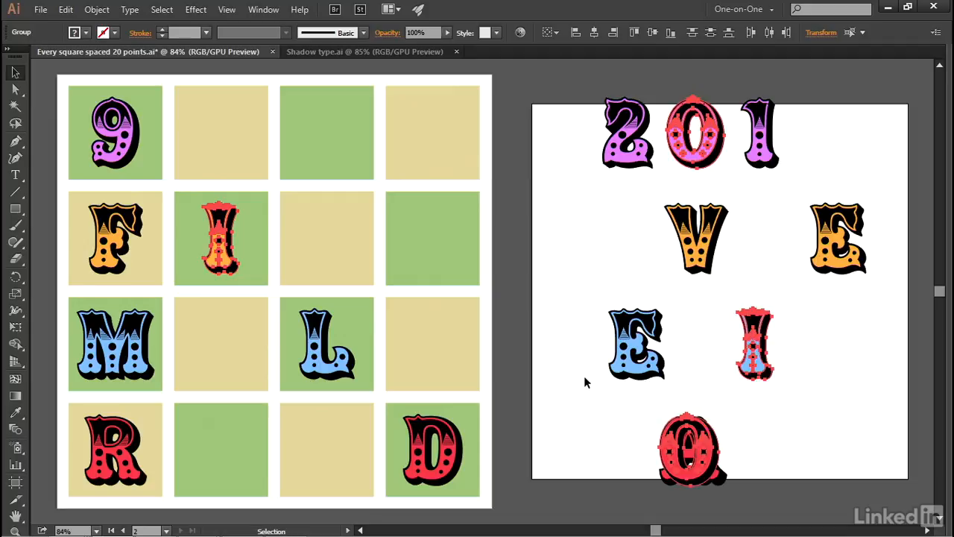
pyautogui.click(225, 261)
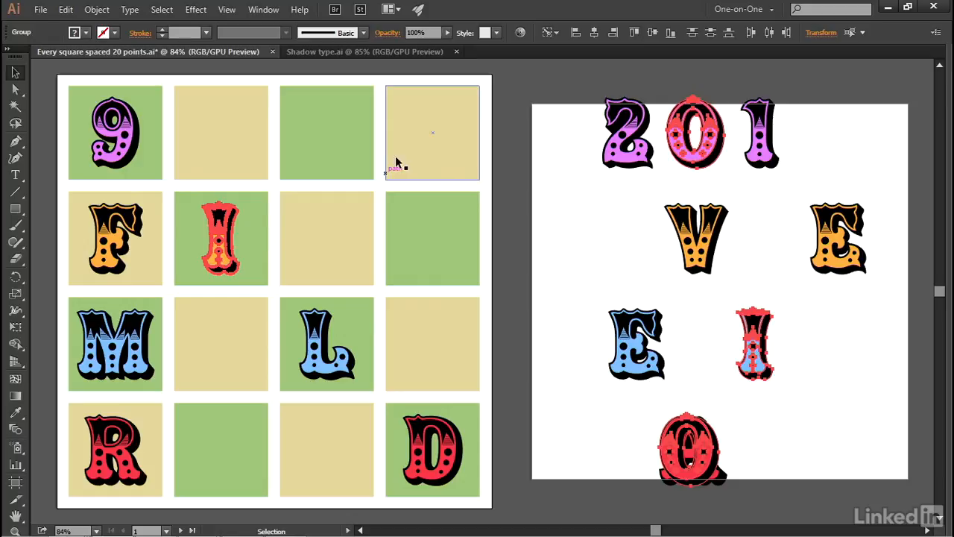
pyautogui.click(595, 33)
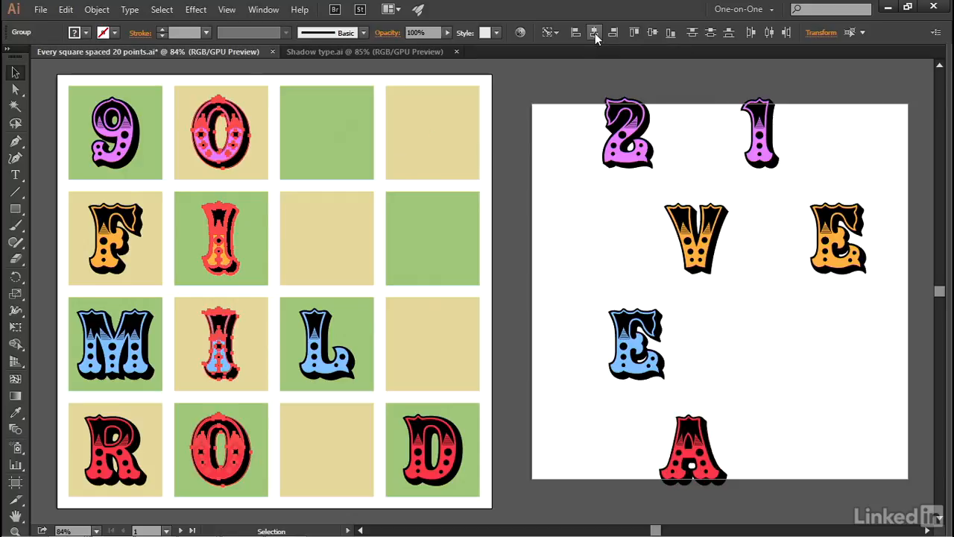
# - Align the horizontal centers of the purple 1, orange V and red A with the L, using the L as the key object
pyautogui.click(327, 371)
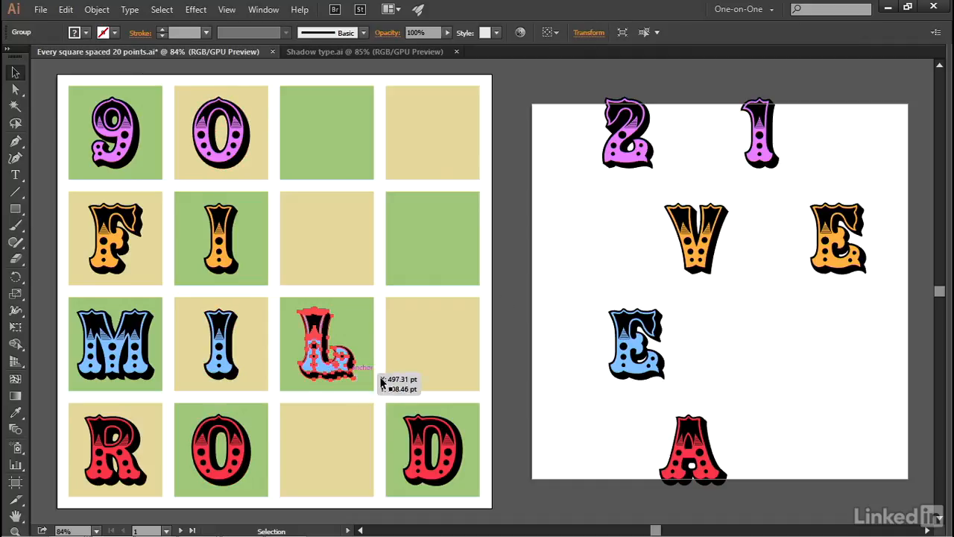
pyautogui.keyDown('shift'); pyautogui.click(698, 253); pyautogui.keyUp('shift')
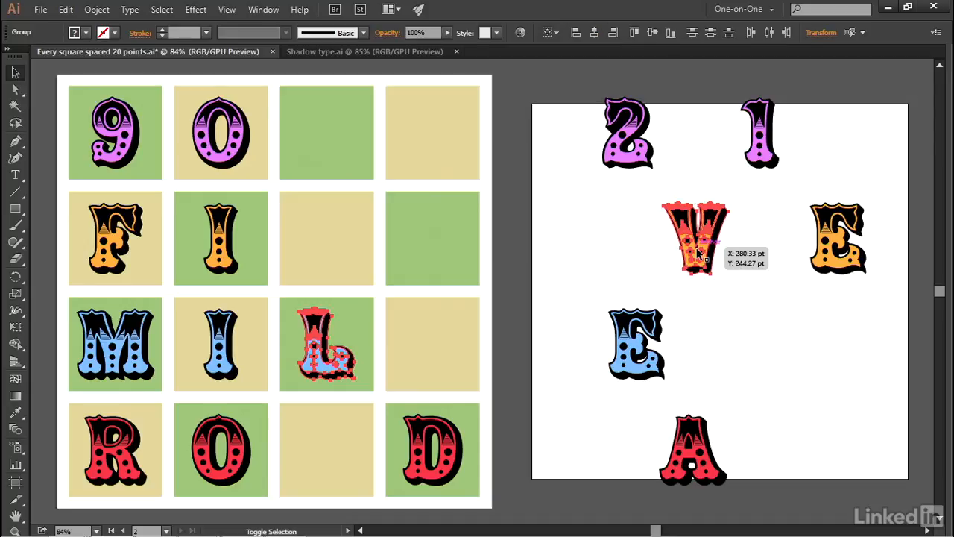
pyautogui.keyDown('shift'); pyautogui.click(770, 159); pyautogui.keyUp('shift')
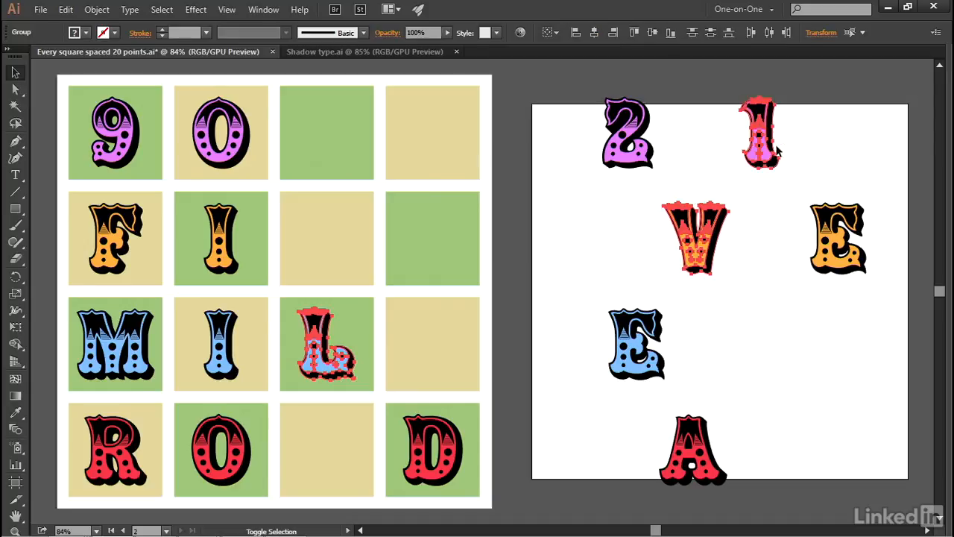
pyautogui.keyDown('shift'); pyautogui.click(701, 440); pyautogui.keyUp('shift')
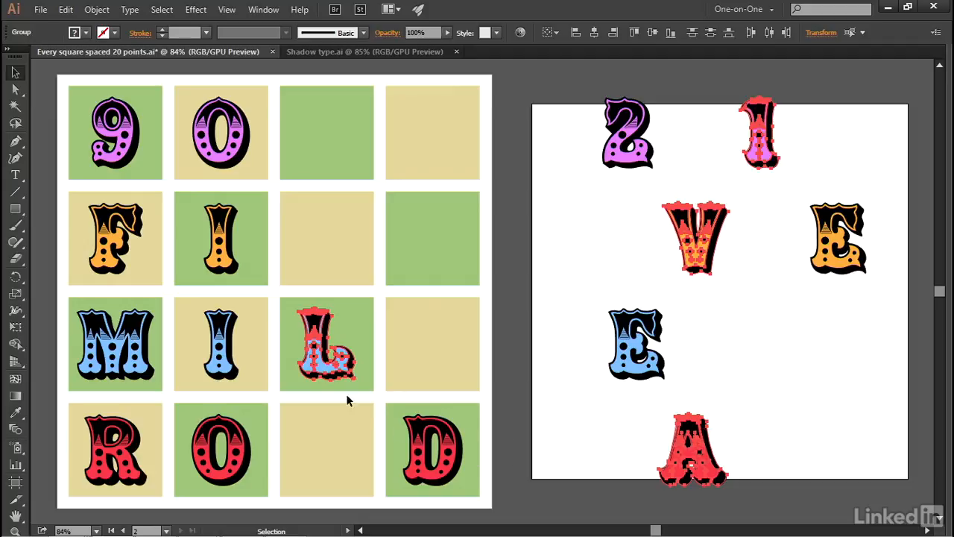
pyautogui.click(325, 371)
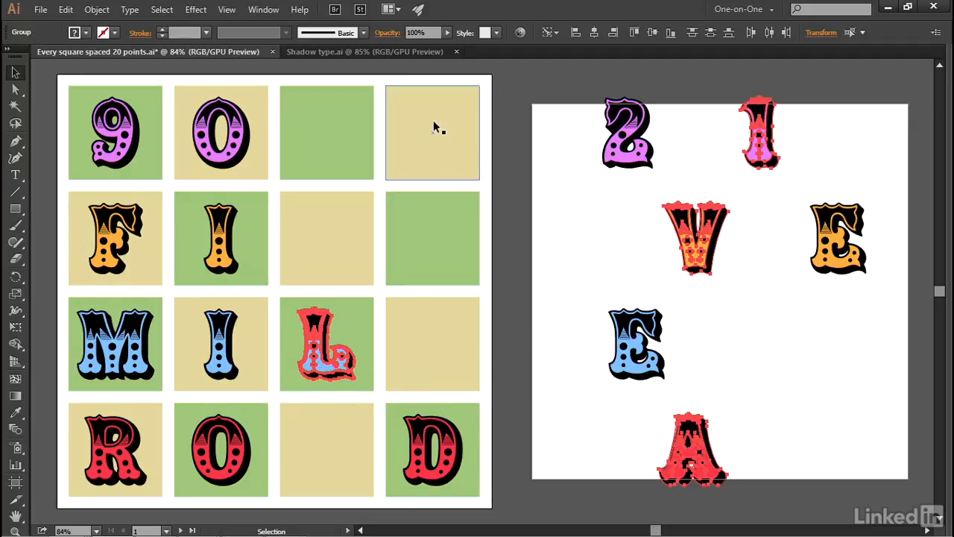
pyautogui.click(595, 35)
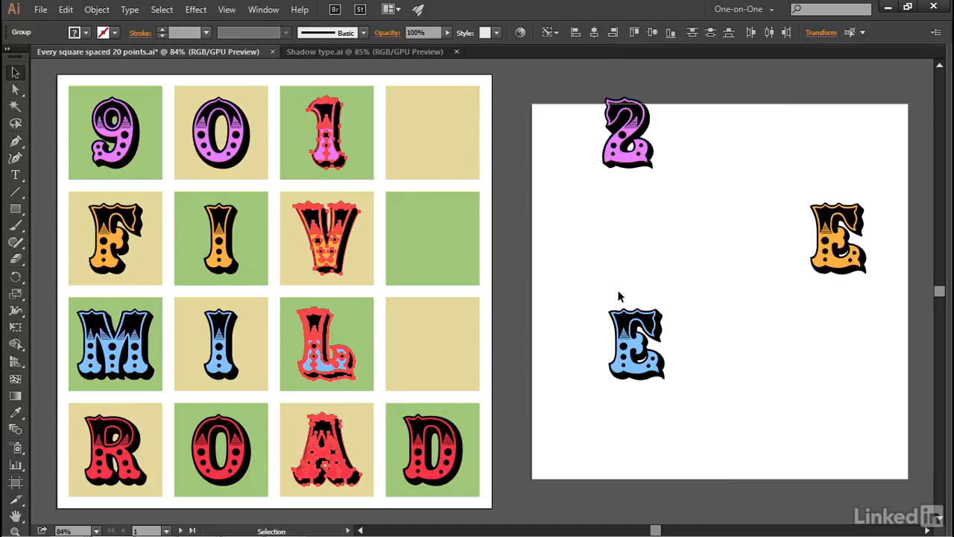
# - Align the horizontal centers of the 2 and both E letters with the D, using the D as the key object, and deselect everything
pyautogui.click(447, 462)
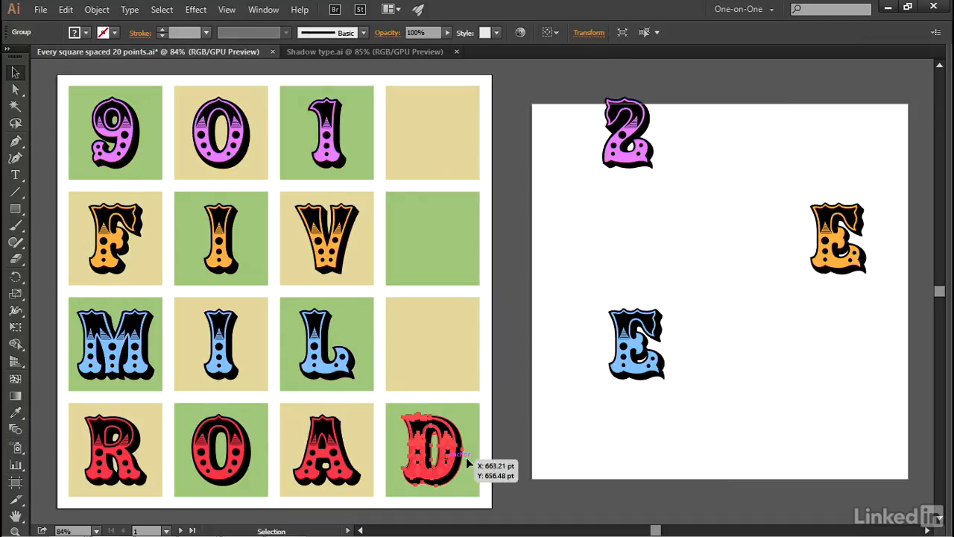
pyautogui.moveTo(576, 138); pyautogui.dragTo(854, 373)
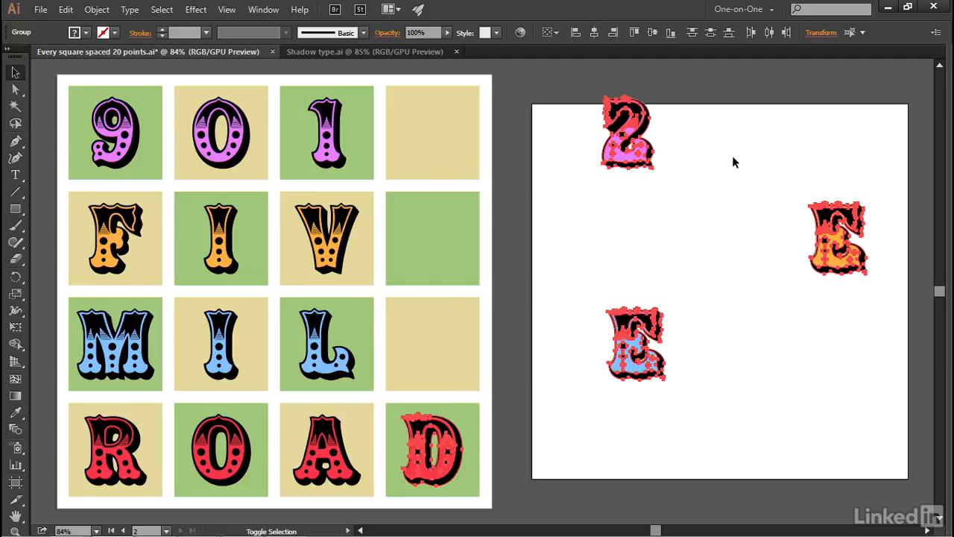
pyautogui.keyDown('shift'); pyautogui.click(442, 434); pyautogui.keyUp('shift')
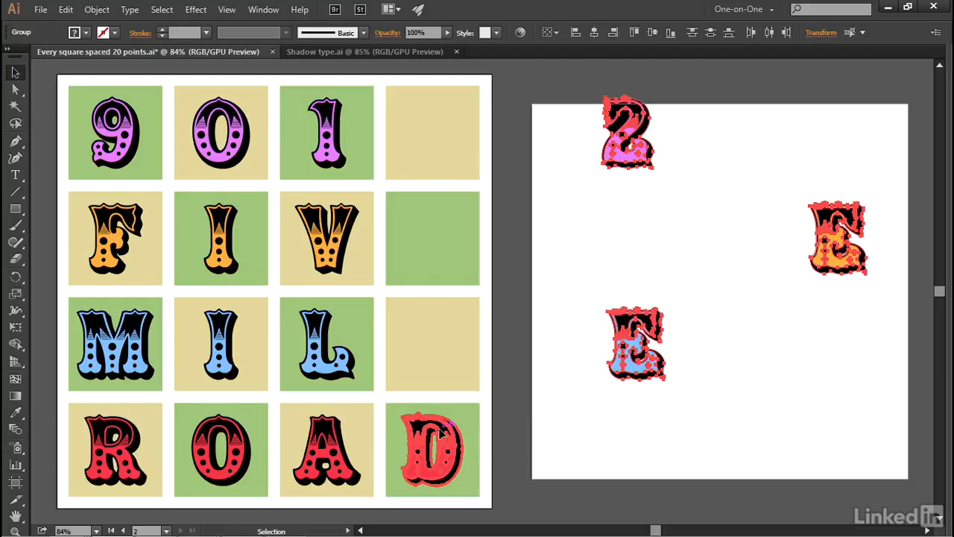
pyautogui.click(595, 35)
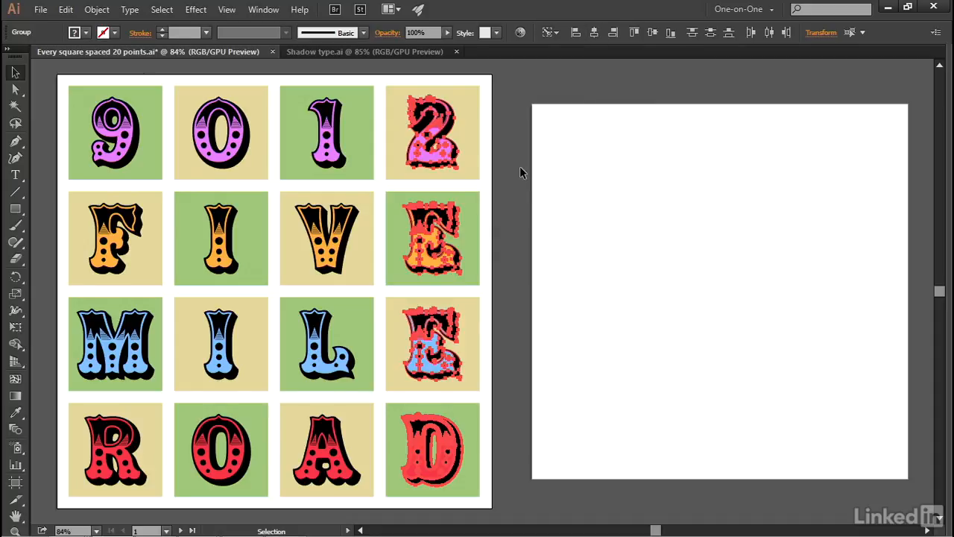
pyautogui.click(519, 173)
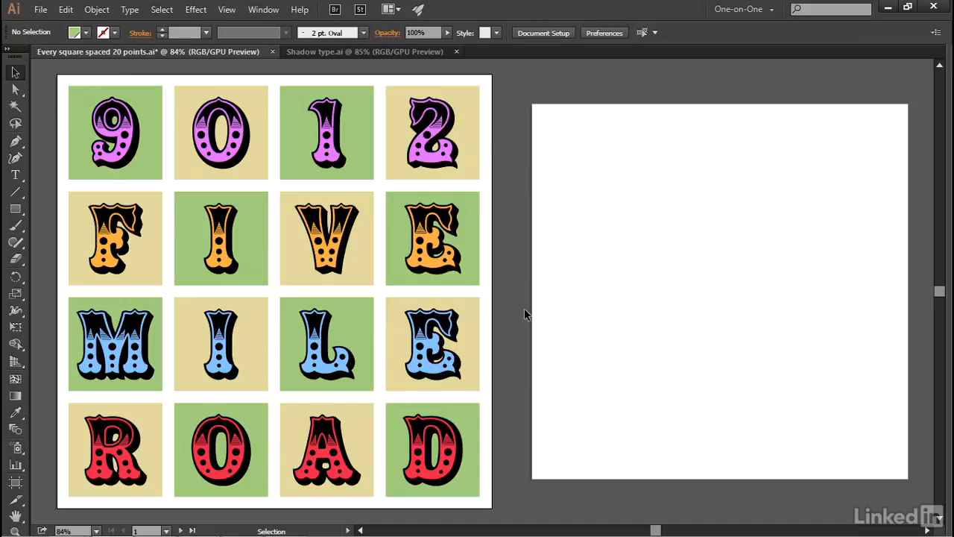
# - Delete the empty Artboard 2, leave artboard editing, bring back the hidden panels and fit the remaining artboard in the window
pyautogui.click(16, 485)
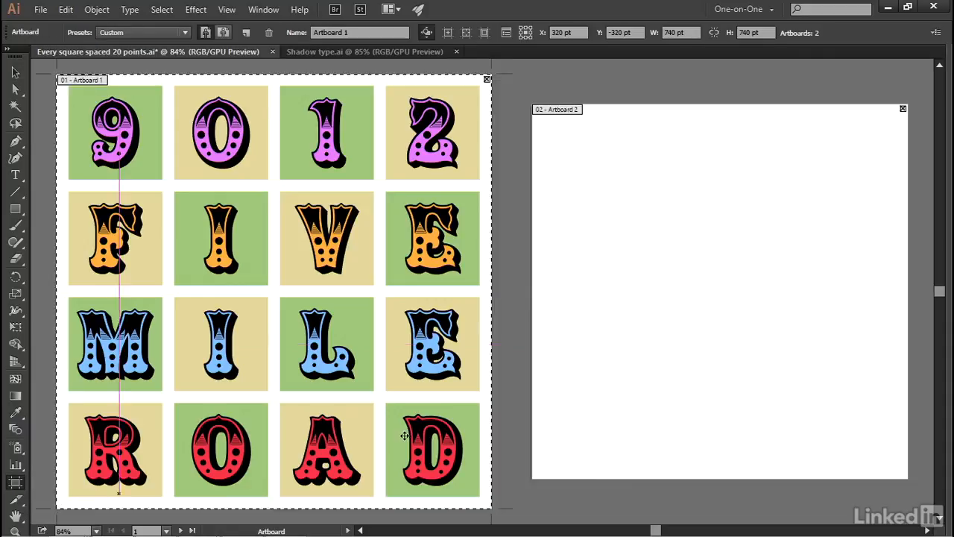
pyautogui.click(680, 262)
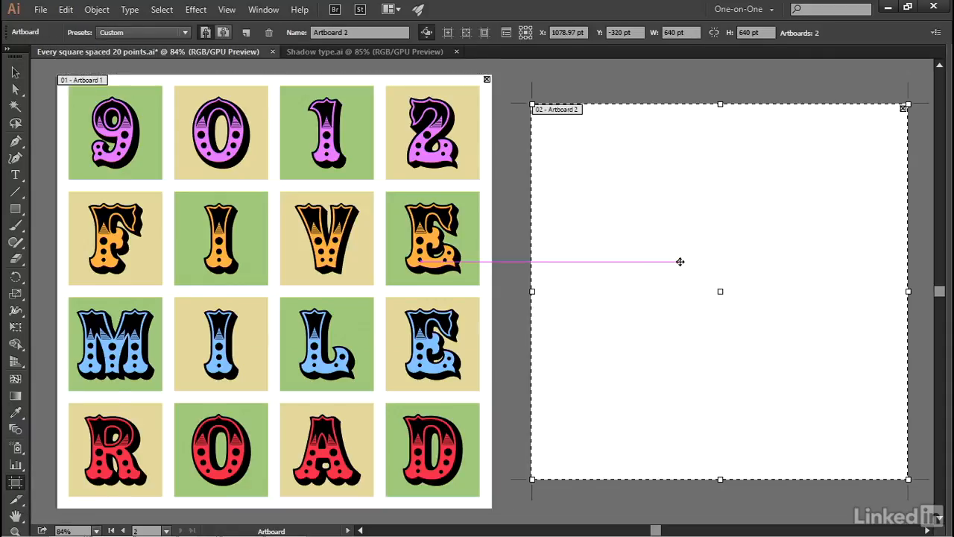
pyautogui.press('Delete')
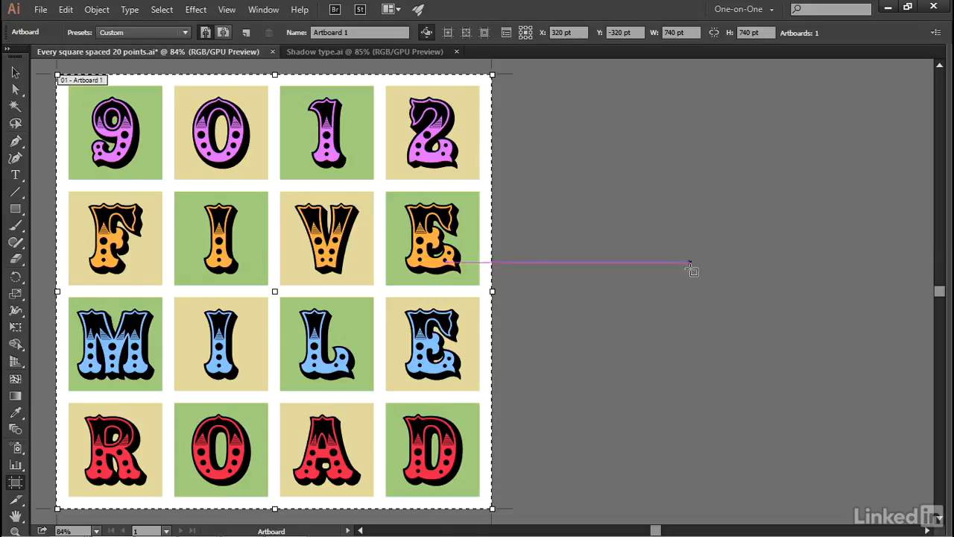
pyautogui.press('Escape')
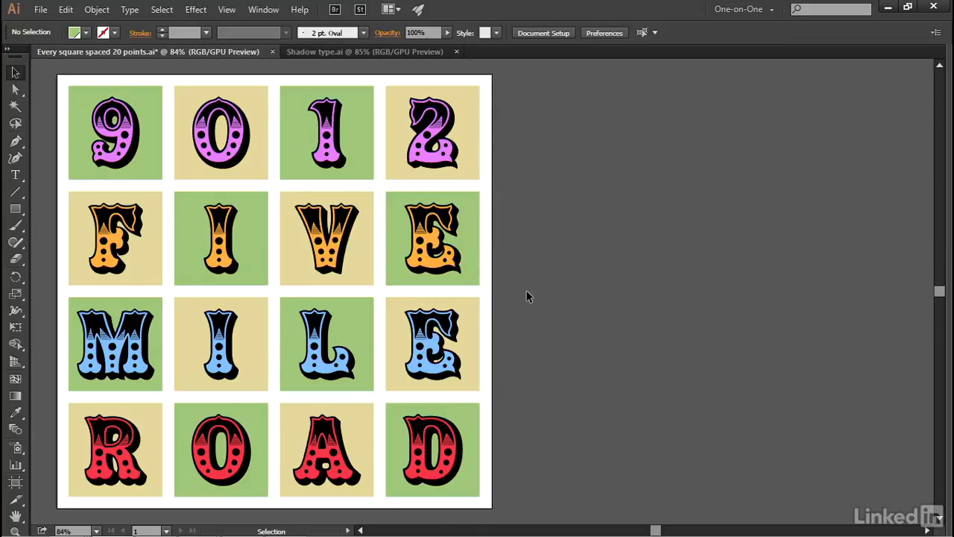
pyautogui.hotkey('shift', 'Tab')
pyautogui.hotkey('ctrl', '0')
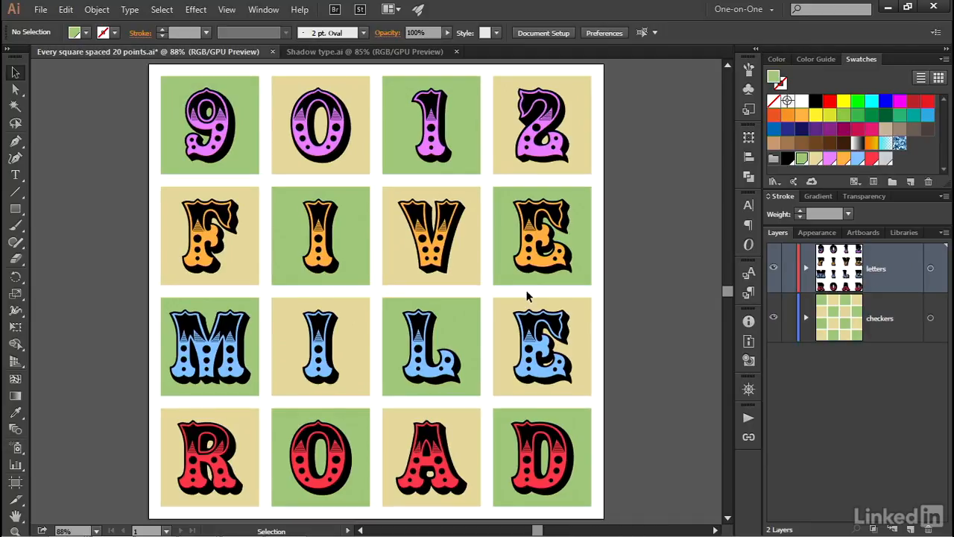